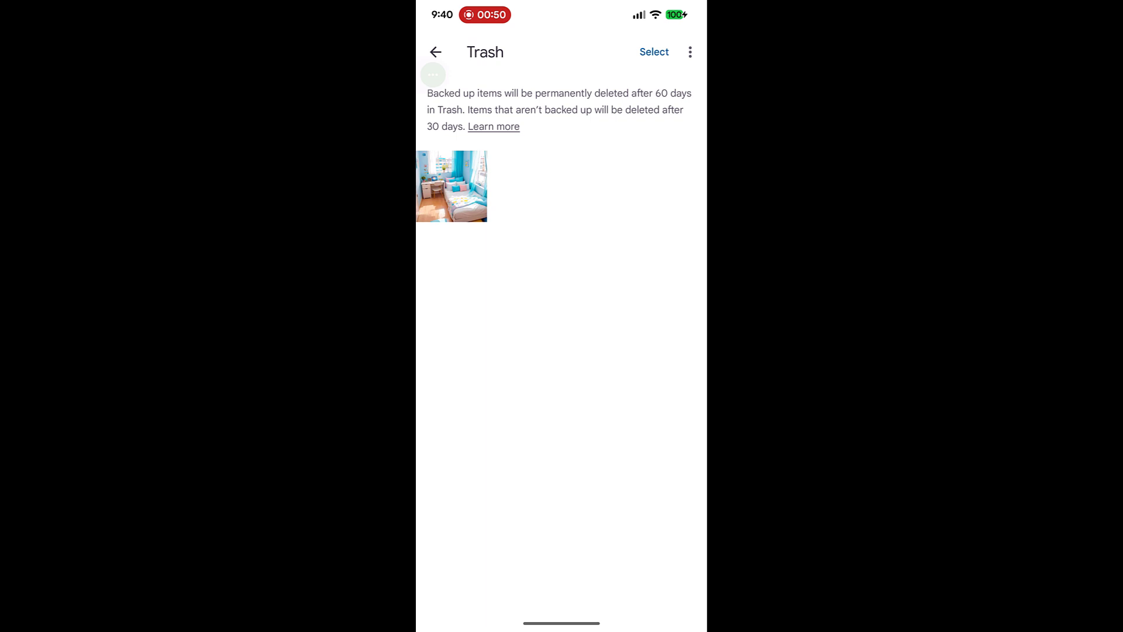
- Restore the blue bedroom photo from the Trash and return to the previous screen
{"action": "left_click", "coordinate": [451, 186]}
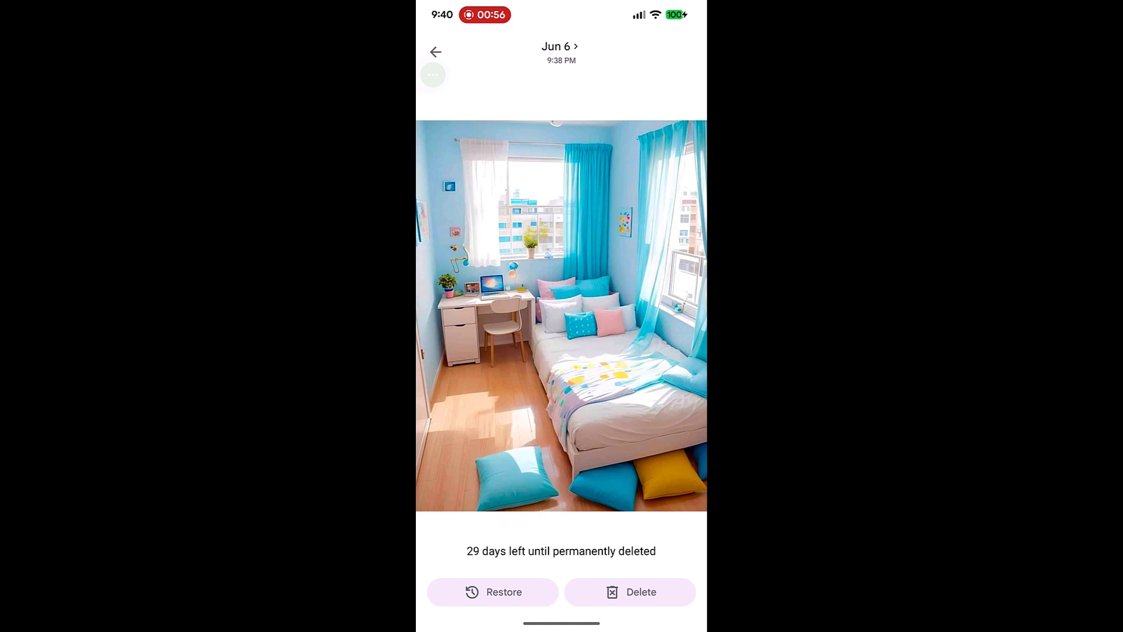
{"action": "left_click", "coordinate": [494, 591]}
{"action": "left_click", "coordinate": [436, 51]}
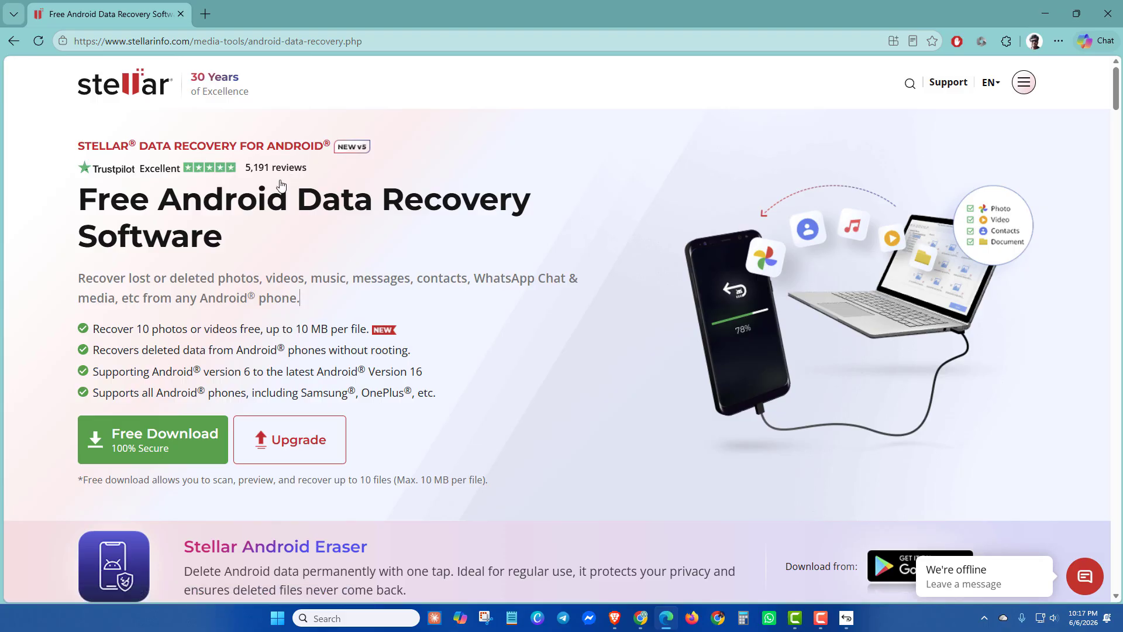
- Review the supported file types and features on the Stellar Data Recovery for Android page, and download the free installer
{"action": "scroll", "coordinate": [581, 295], "scroll_direction": "down", "scroll_amount": 9}
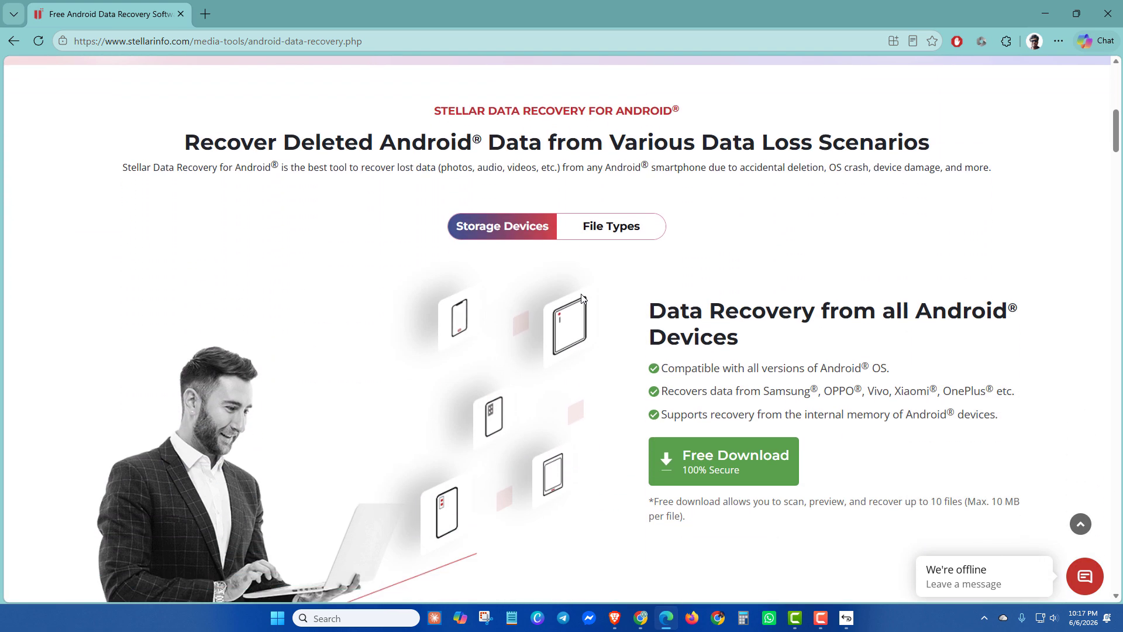
{"action": "left_click", "coordinate": [608, 232]}
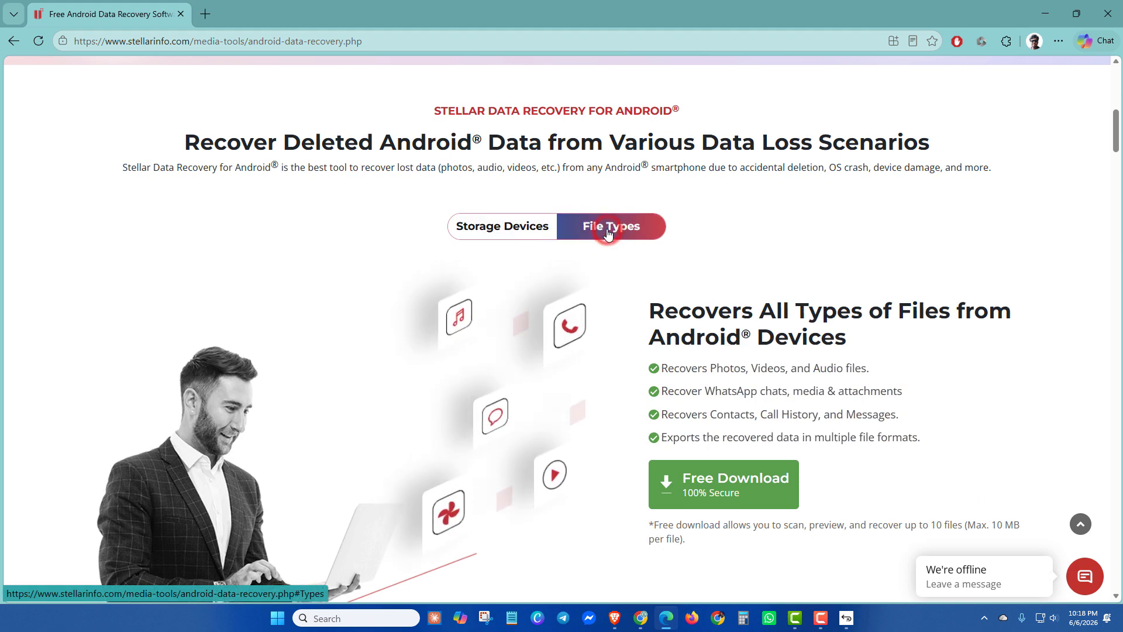
{"action": "scroll", "coordinate": [762, 354], "scroll_direction": "down", "scroll_amount": 7}
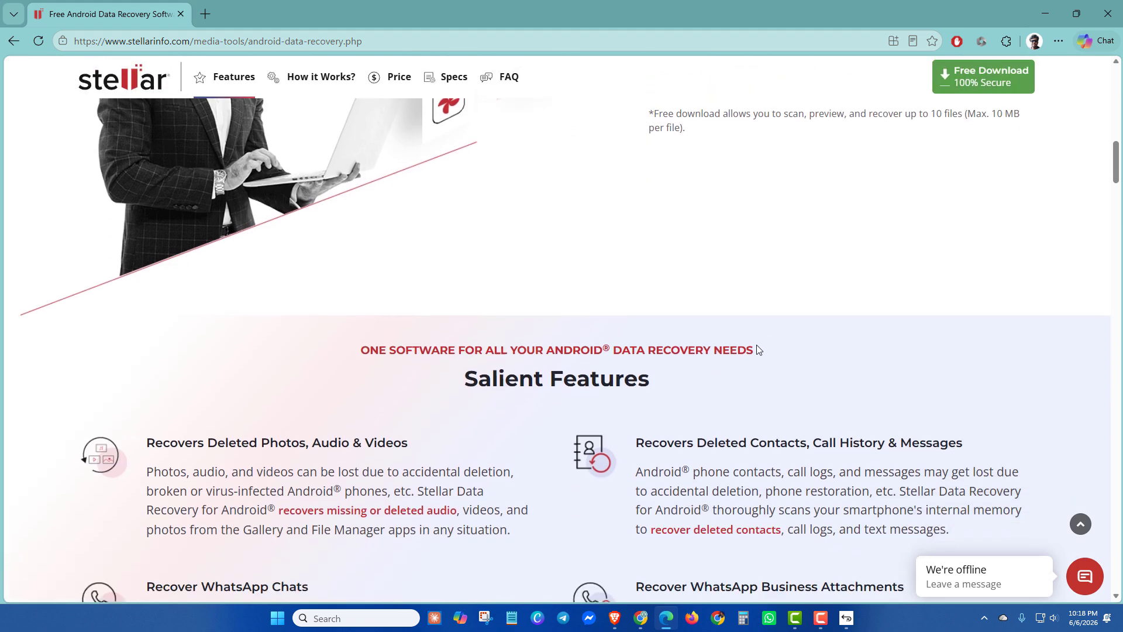
{"action": "scroll", "coordinate": [758, 349], "scroll_direction": "down", "scroll_amount": 13}
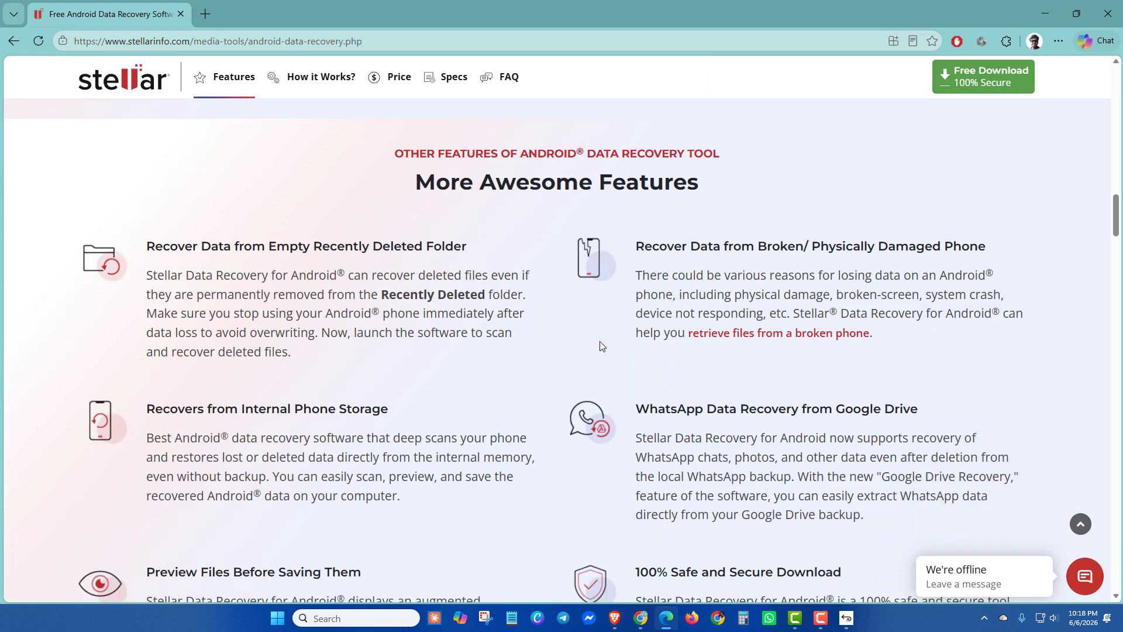
{"action": "scroll", "coordinate": [522, 314], "scroll_direction": "down", "scroll_amount": 12}
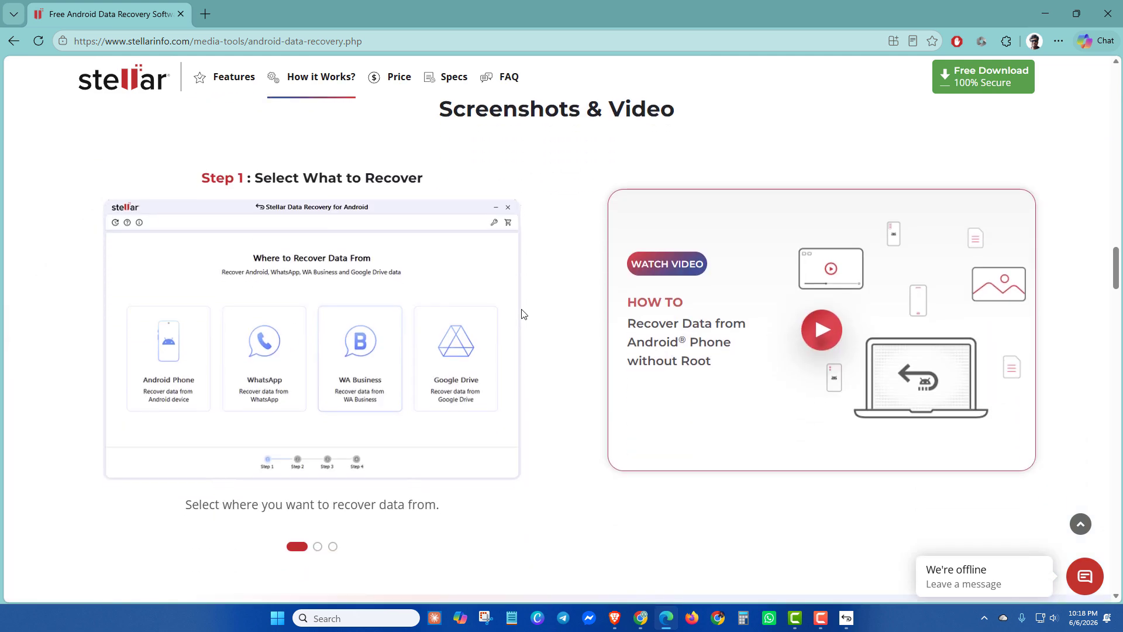
{"action": "key", "text": "Home"}
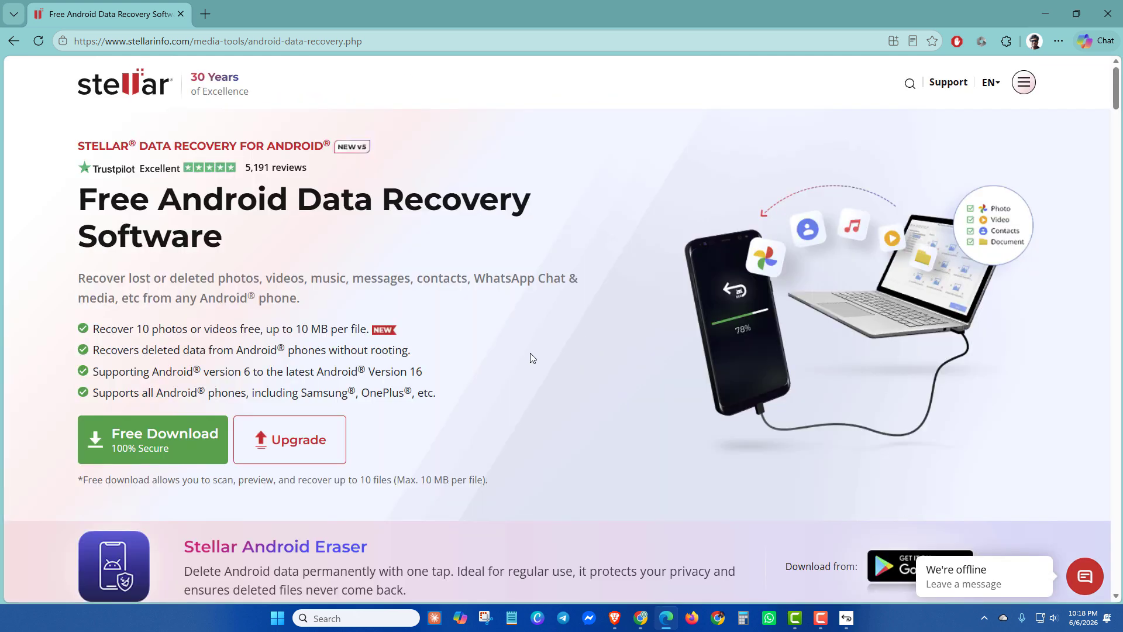
{"action": "left_click", "coordinate": [138, 444]}
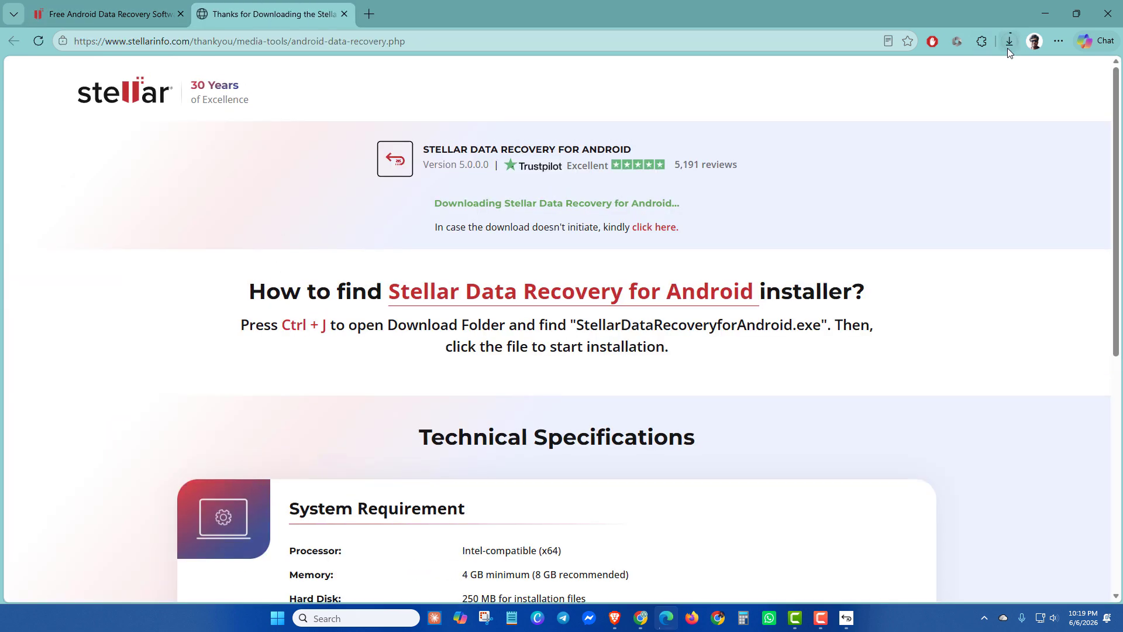
{"action": "left_click", "coordinate": [1007, 48]}
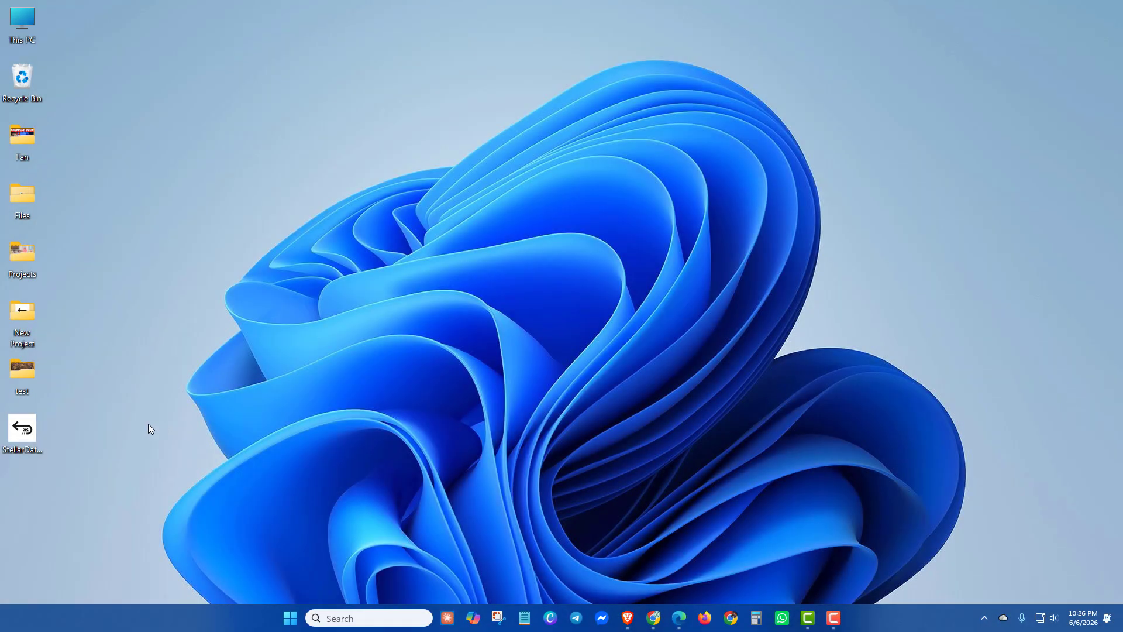
- Run the downloaded Stellar Data Recovery for Android installer, accept the license agreement and continue through the setup
{"action": "double_click", "coordinate": [21, 439]}
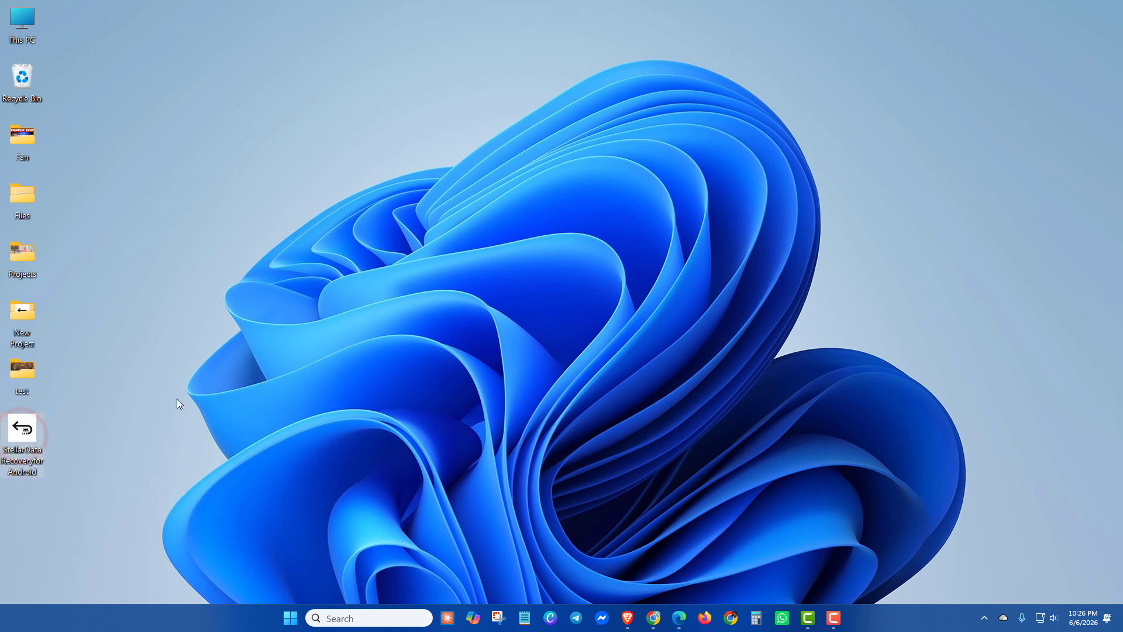
{"action": "left_click", "coordinate": [629, 402]}
{"action": "left_click", "coordinate": [629, 401]}
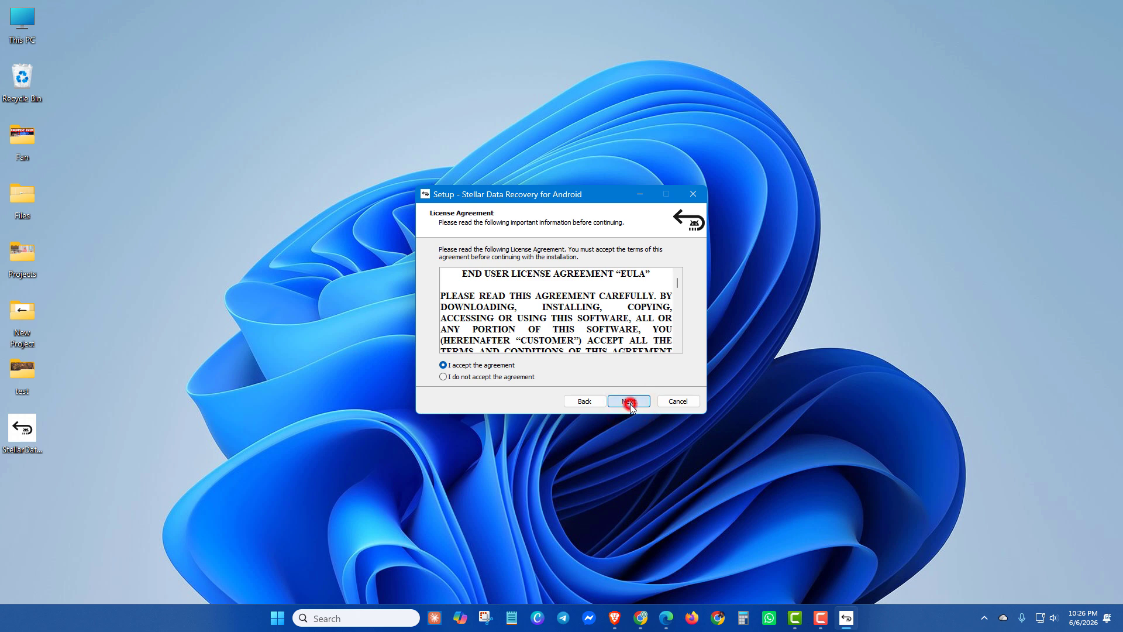
{"action": "left_click", "coordinate": [628, 402]}
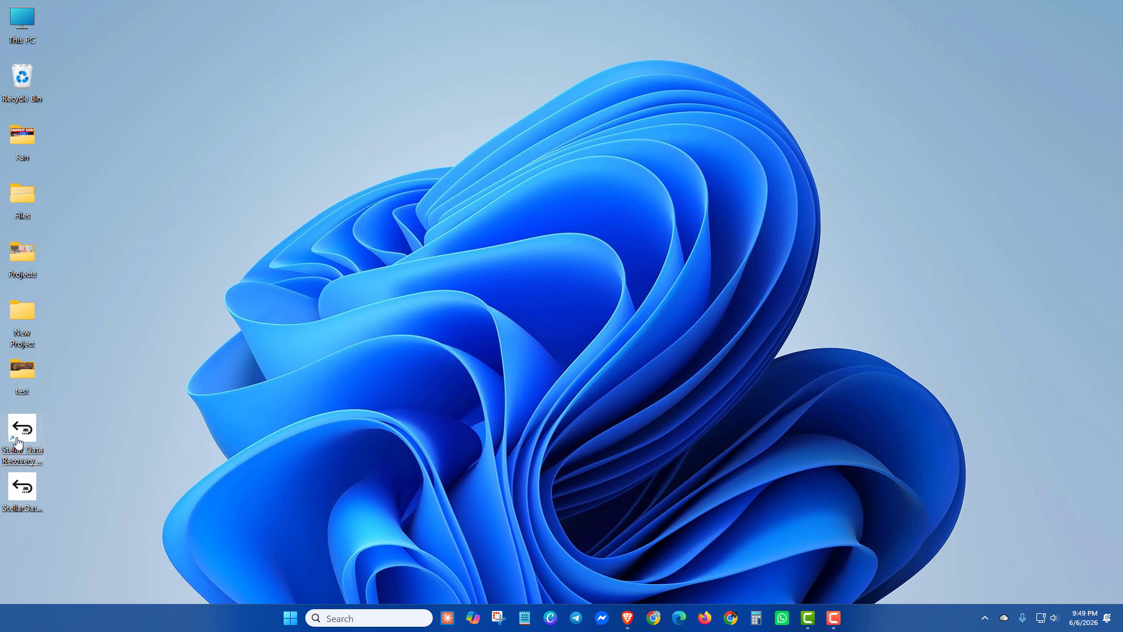
- Launch Stellar Data Recovery for Android and examine the data types offered for WhatsApp, WA Business and Google Drive recovery
{"action": "left_click", "coordinate": [17, 443]}
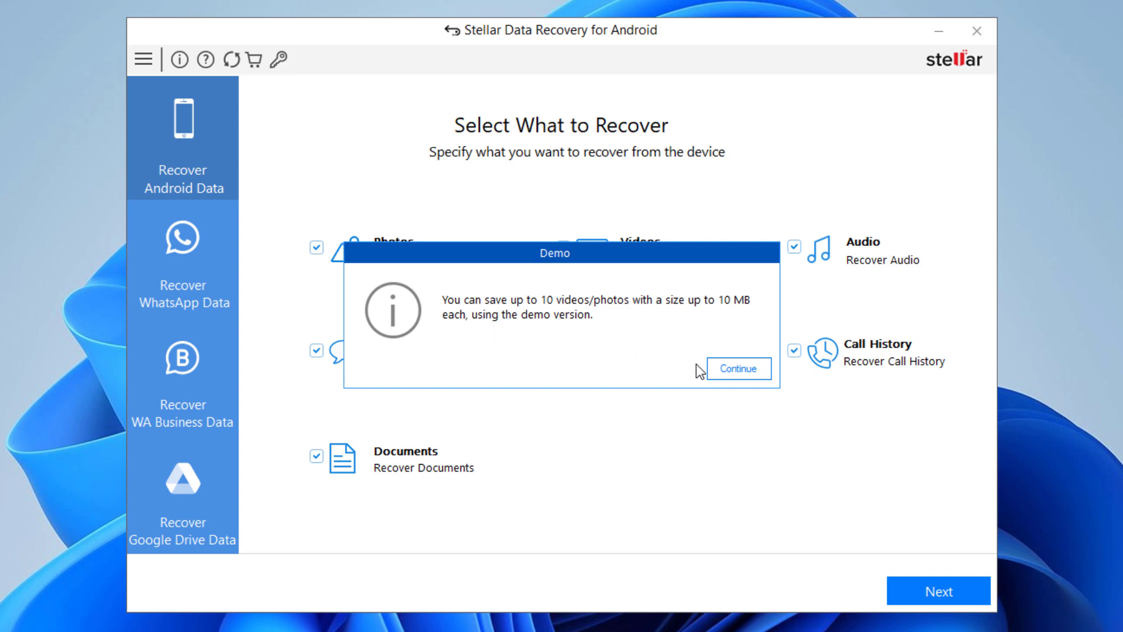
{"action": "left_click", "coordinate": [739, 370]}
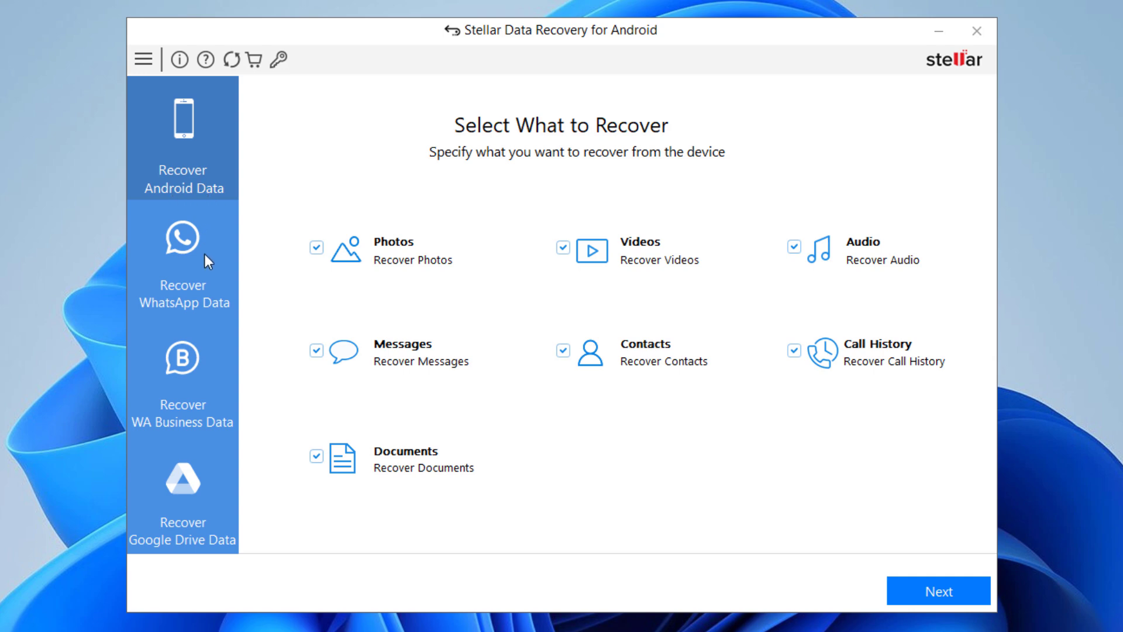
{"action": "left_click", "coordinate": [173, 298]}
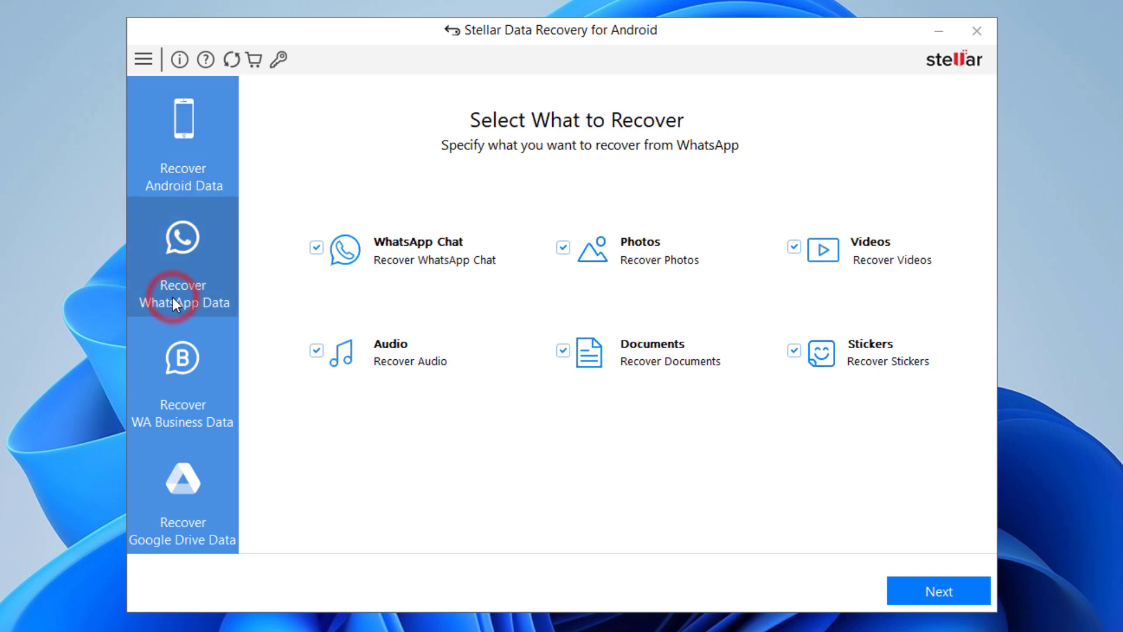
{"action": "left_click", "coordinate": [201, 395]}
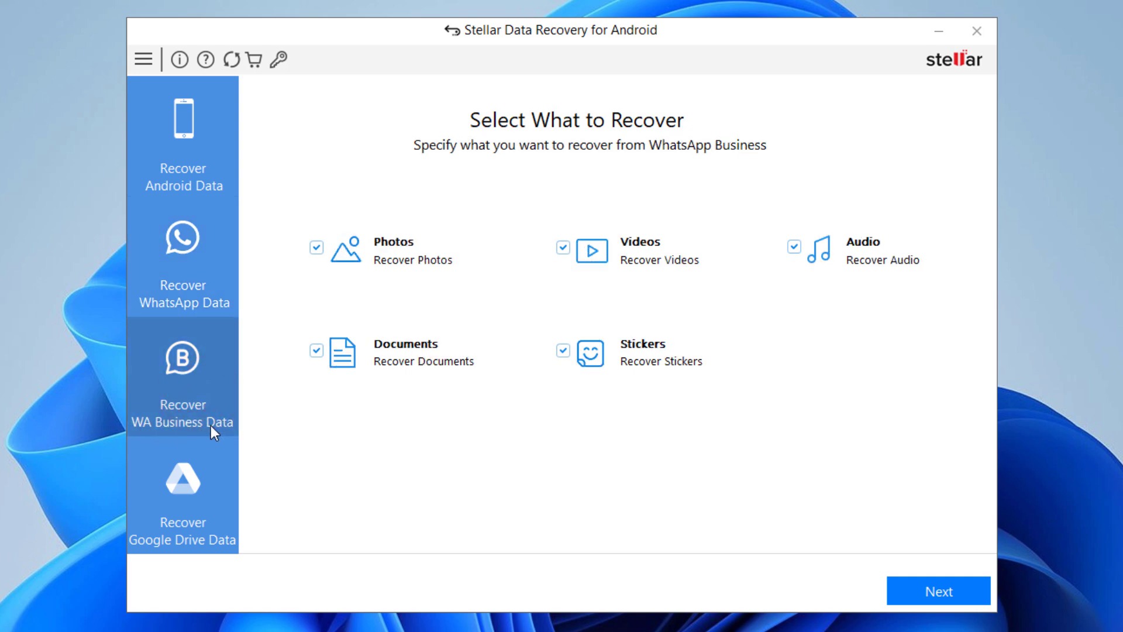
{"action": "left_click", "coordinate": [202, 497]}
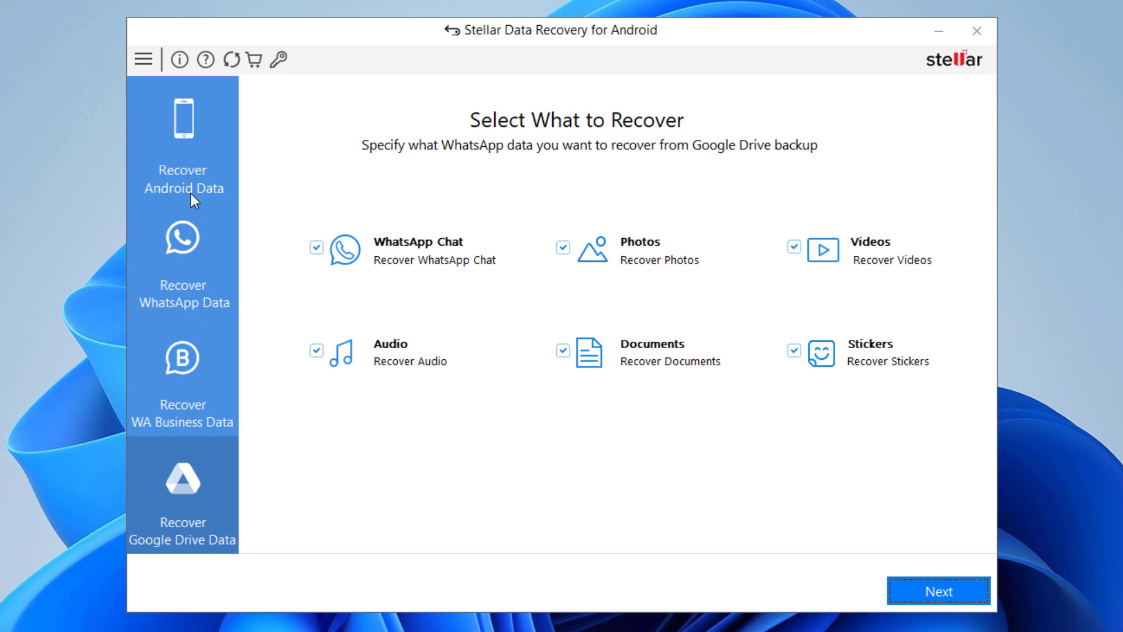
- Choose Android data recovery with all data types selected, including Contacts, and continue to the USB debugging instructions
{"action": "left_click", "coordinate": [187, 169]}
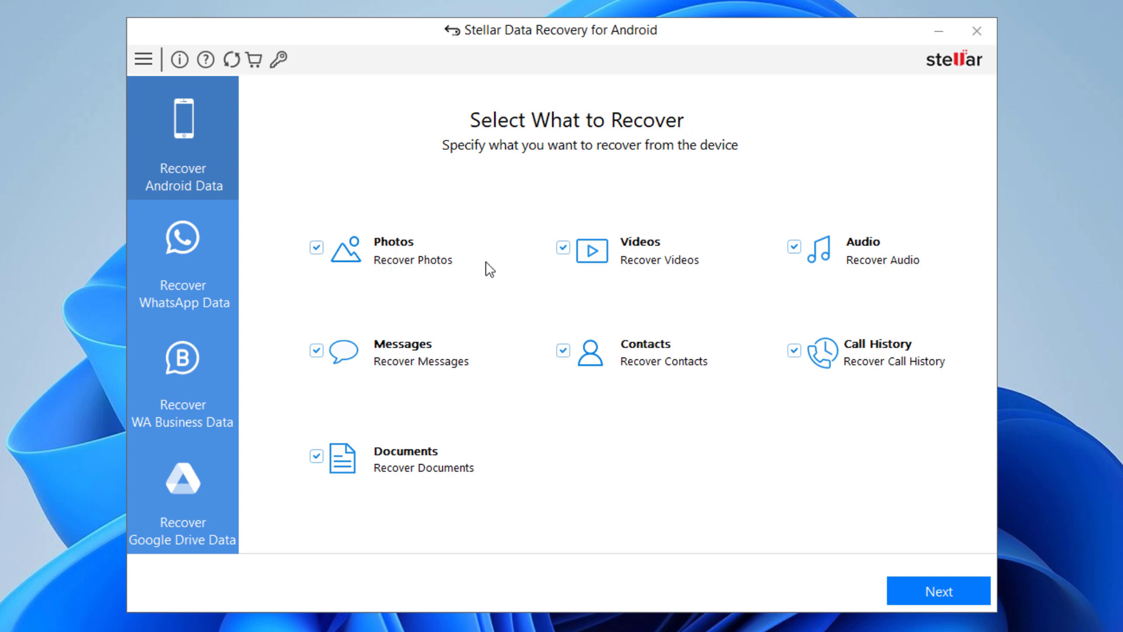
{"action": "left_click", "coordinate": [566, 351]}
{"action": "left_click", "coordinate": [563, 350]}
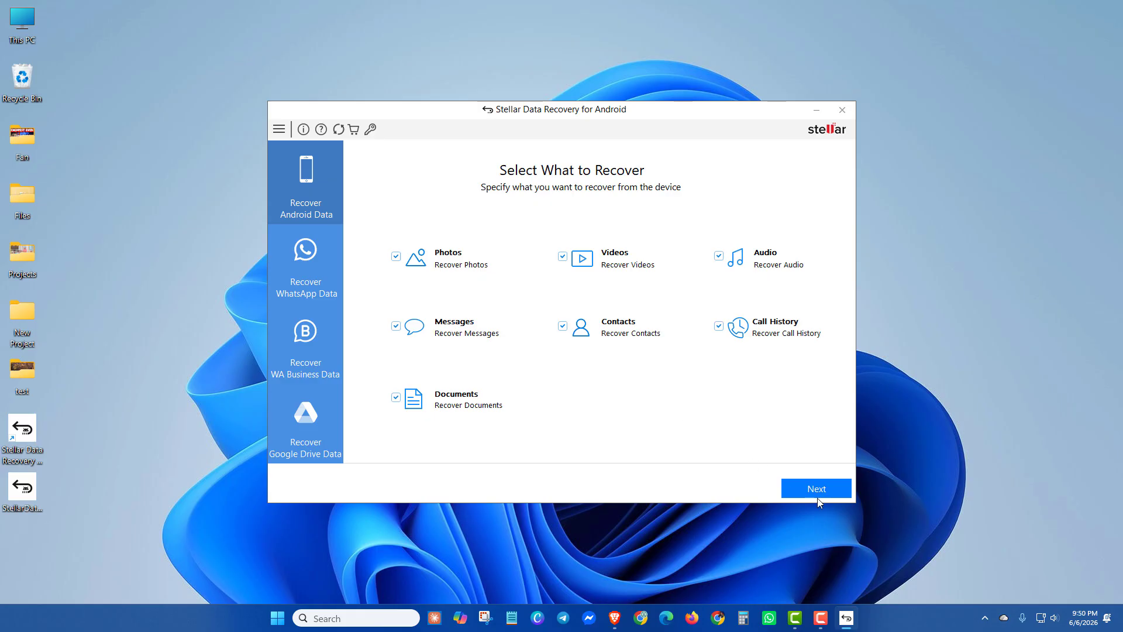
{"action": "left_click", "coordinate": [810, 488]}
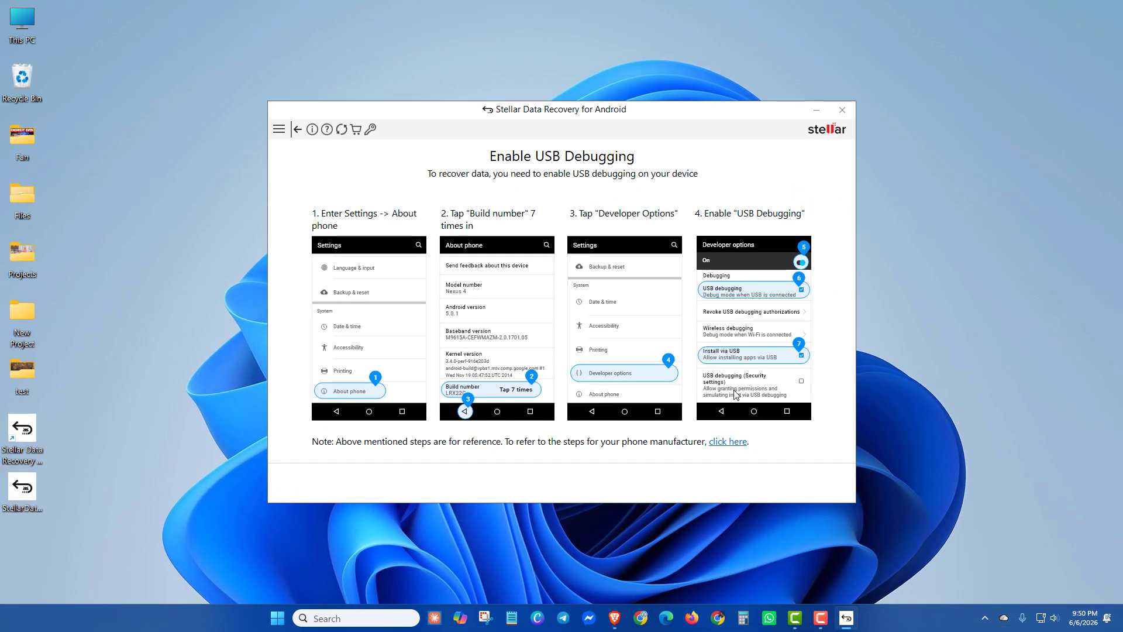
- Open the manufacturer-specific help guide in the browser and examine how to enable USB debugging on different Android devices
{"action": "left_click", "coordinate": [729, 442]}
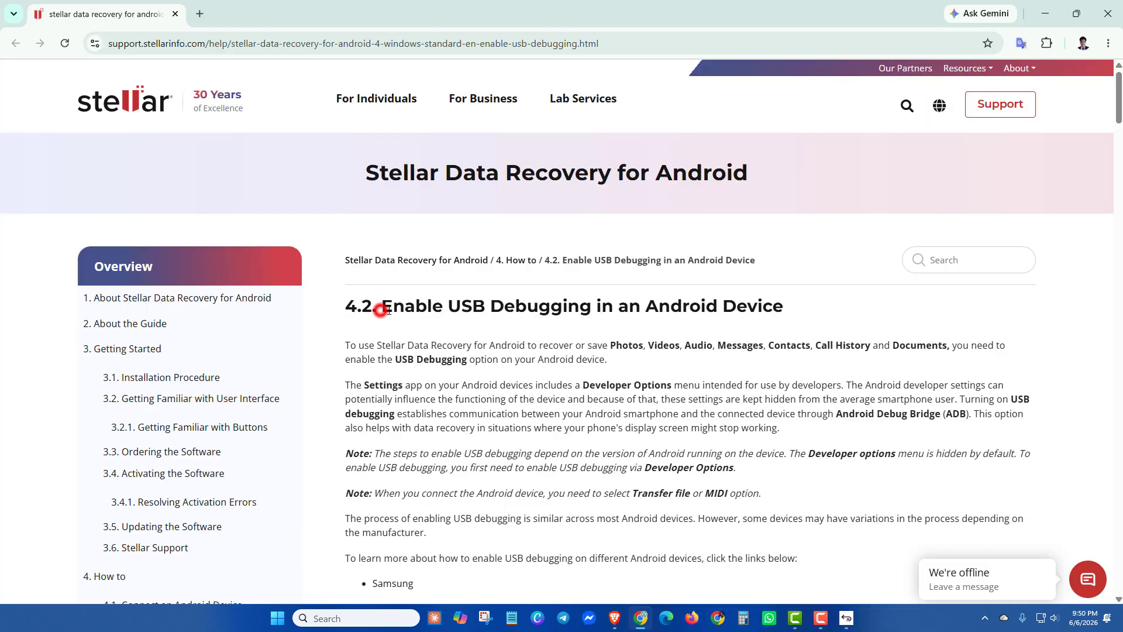
{"action": "left_click_drag", "start_coordinate": [381, 310], "coordinate": [784, 312]}
{"action": "left_click", "coordinate": [664, 370]}
{"action": "scroll", "coordinate": [639, 379], "scroll_direction": "down", "scroll_amount": 8}
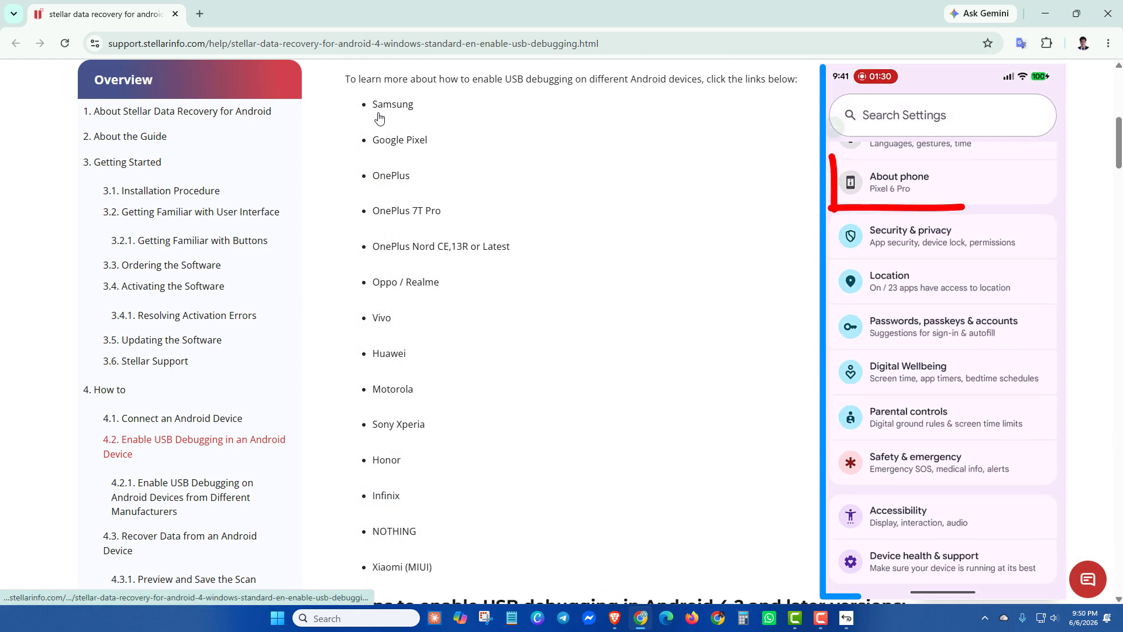
{"action": "scroll", "coordinate": [383, 366], "scroll_direction": "down", "scroll_amount": 3}
{"action": "scroll", "coordinate": [383, 365], "scroll_direction": "down", "scroll_amount": 5}
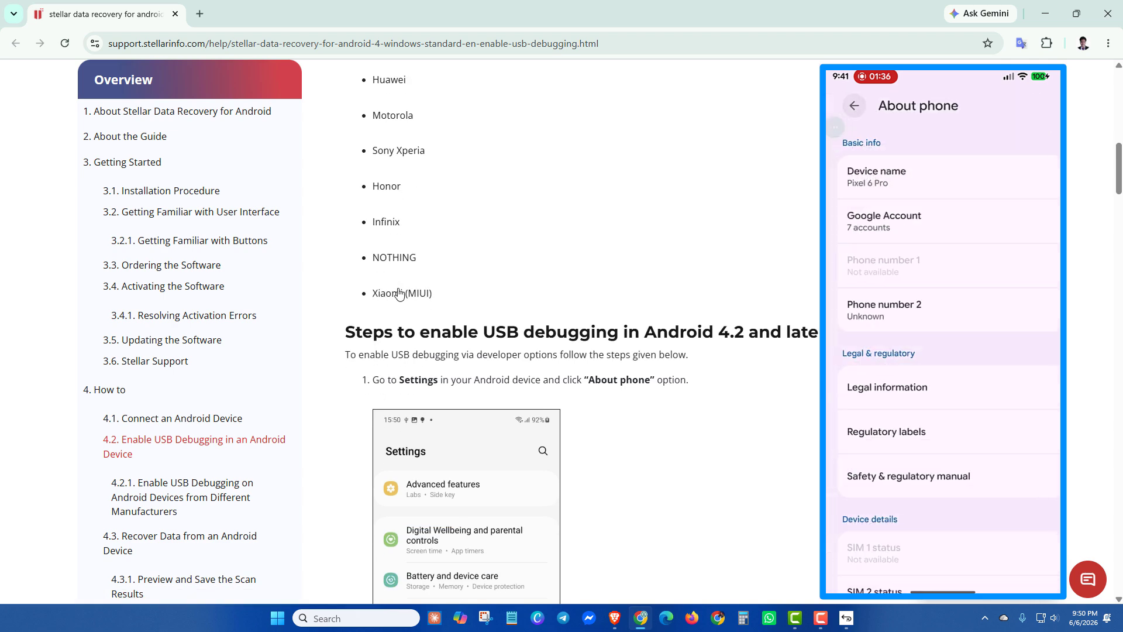
{"action": "scroll", "coordinate": [705, 255], "scroll_direction": "down", "scroll_amount": 12}
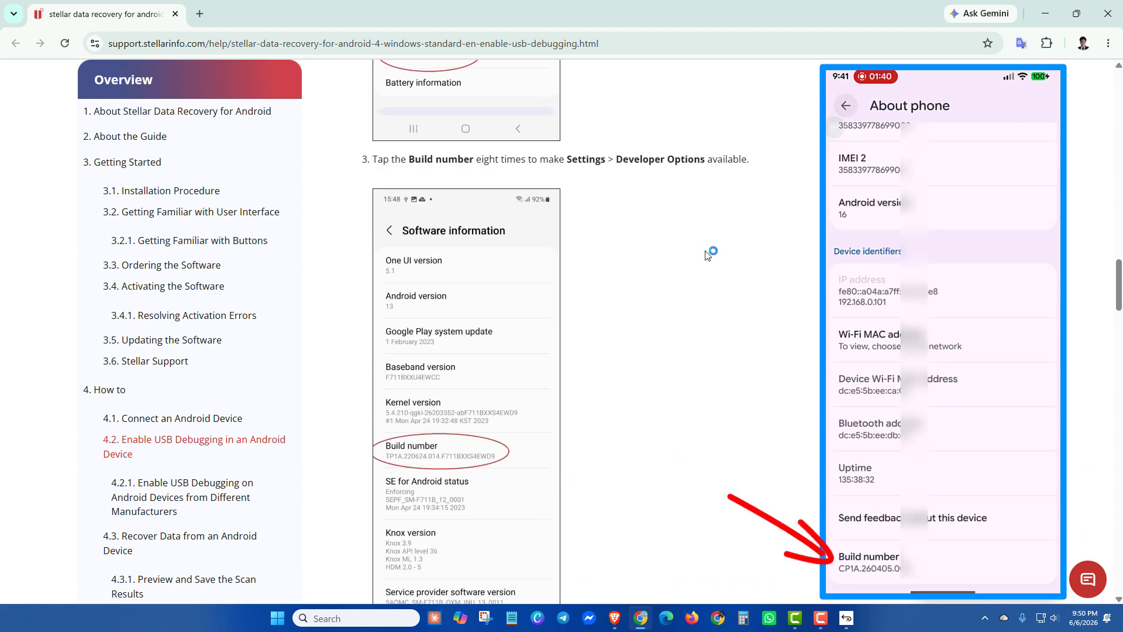
{"action": "scroll", "coordinate": [705, 256], "scroll_direction": "up", "scroll_amount": 15}
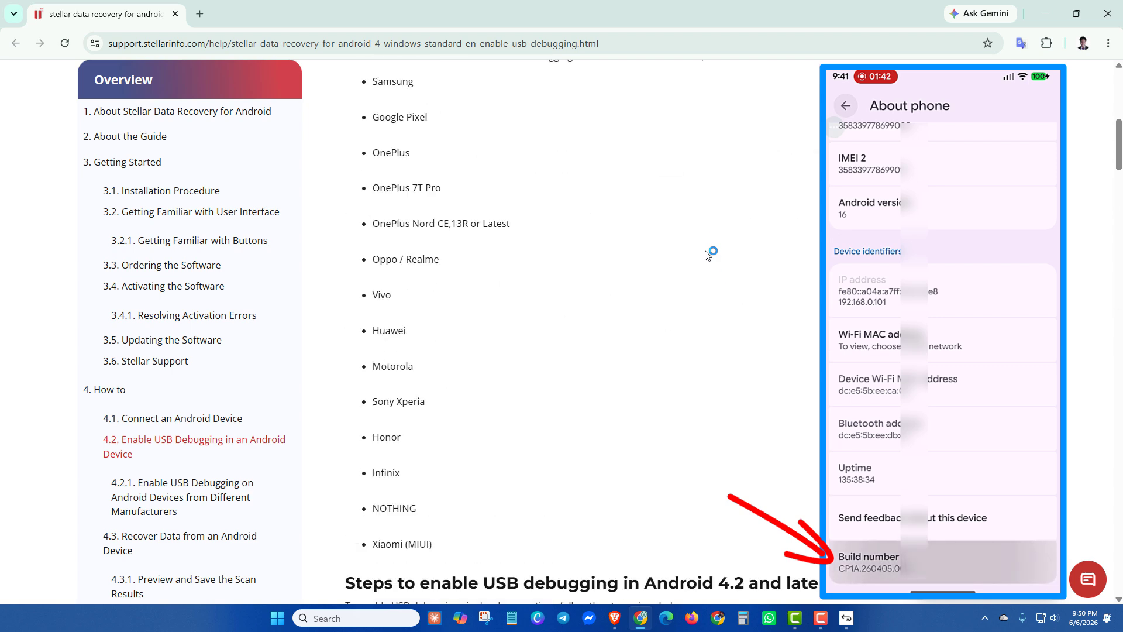
{"action": "left_click", "coordinate": [396, 213]}
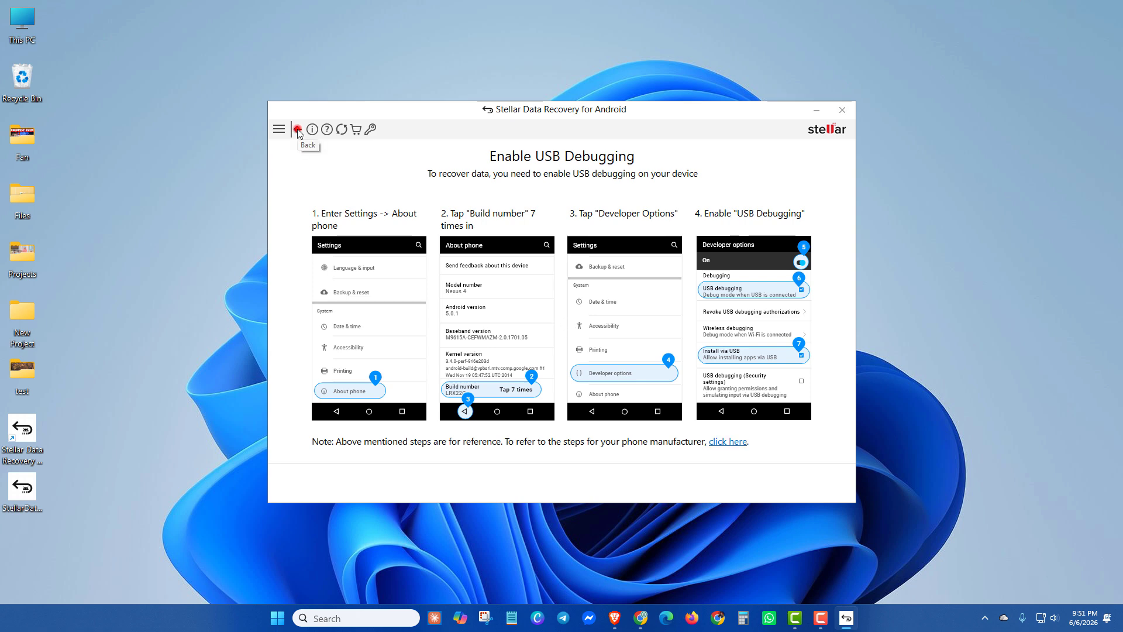
- Return to the Android data selection, keep all data types selected, and scan the connected Pixel 6 Pro
{"action": "left_click", "coordinate": [298, 128]}
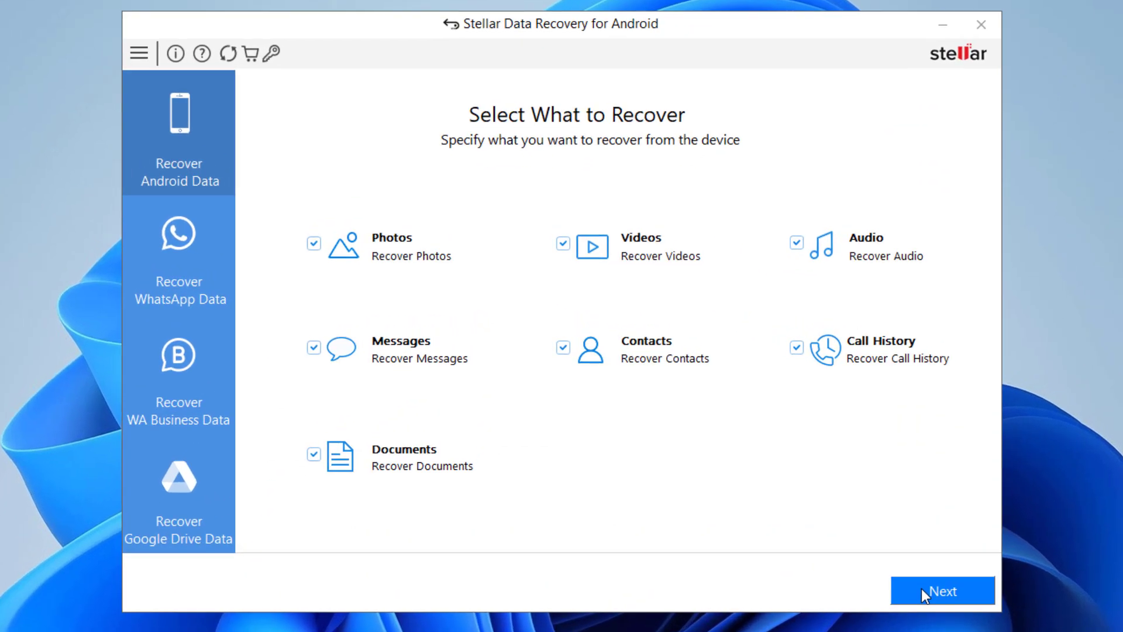
{"action": "left_click", "coordinate": [922, 591]}
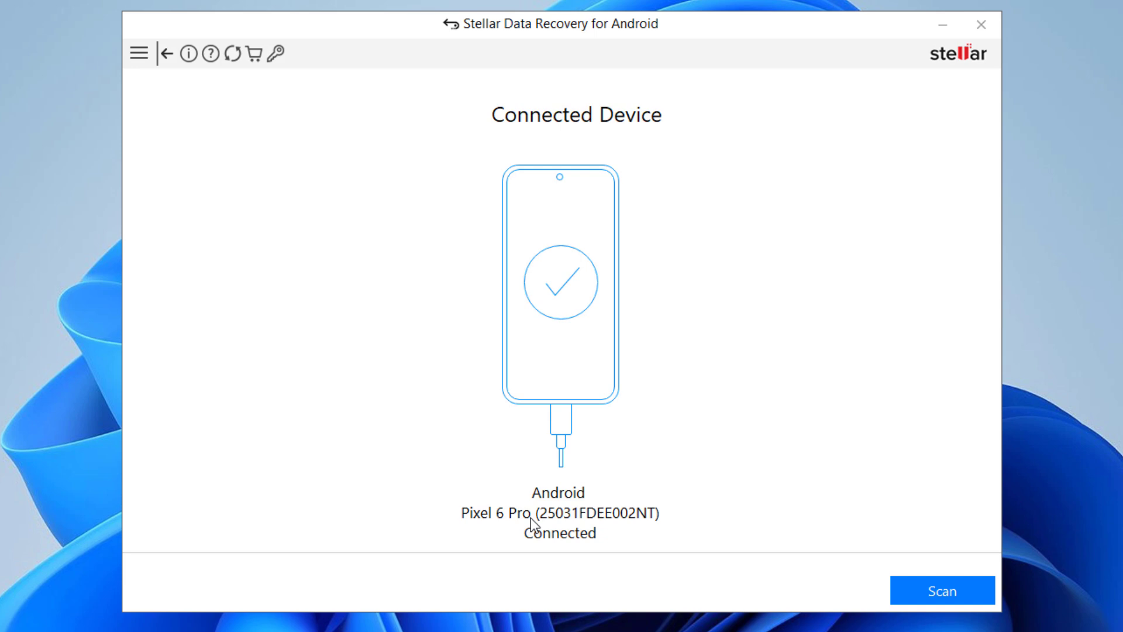
{"action": "left_click", "coordinate": [925, 587]}
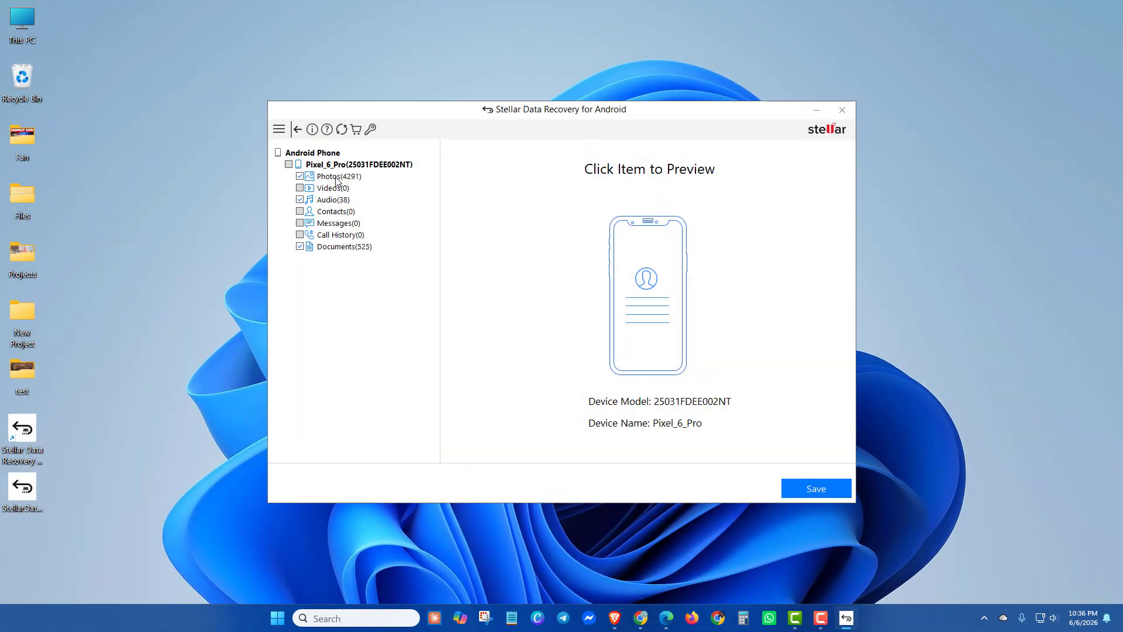
- Filter the scanned photos to deleted ones and select only the WhatsApp image from 2023-10-13 at 09.28.42 and the images starting 49898112 and 50299106
{"action": "left_click", "coordinate": [334, 177]}
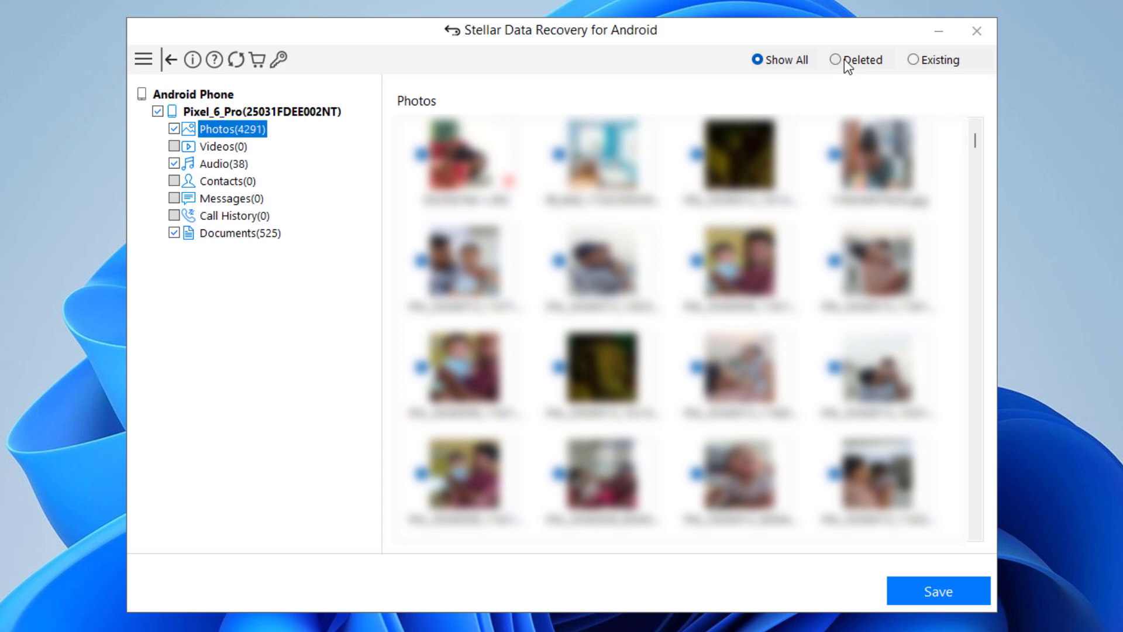
{"action": "left_click", "coordinate": [844, 58]}
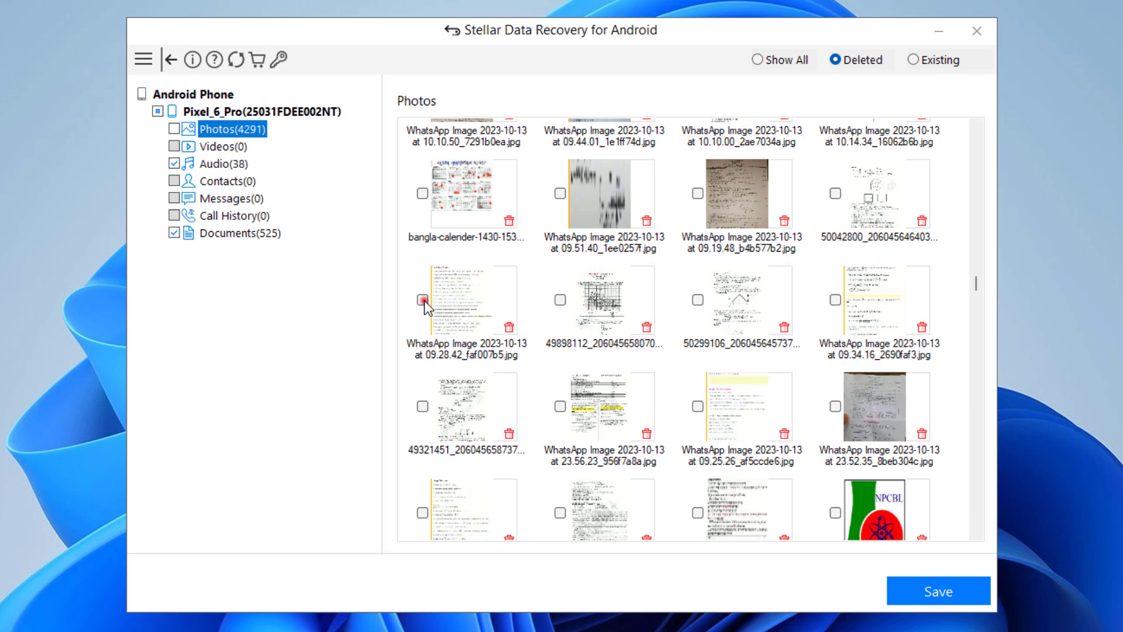
{"action": "left_click", "coordinate": [423, 300]}
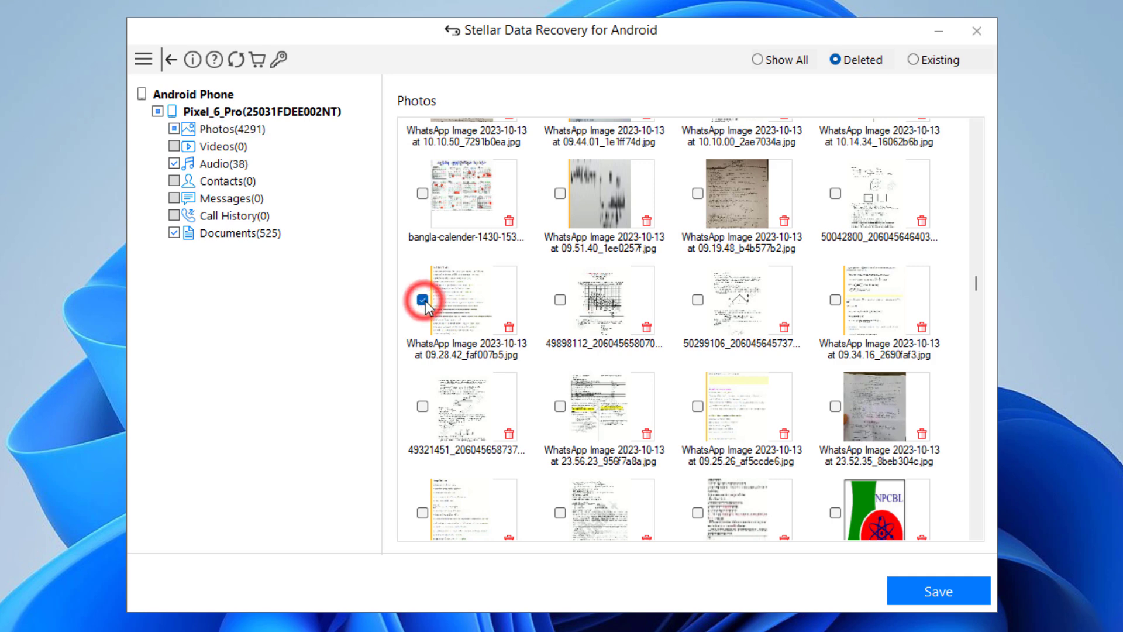
{"action": "left_click", "coordinate": [559, 300]}
{"action": "left_click", "coordinate": [697, 300]}
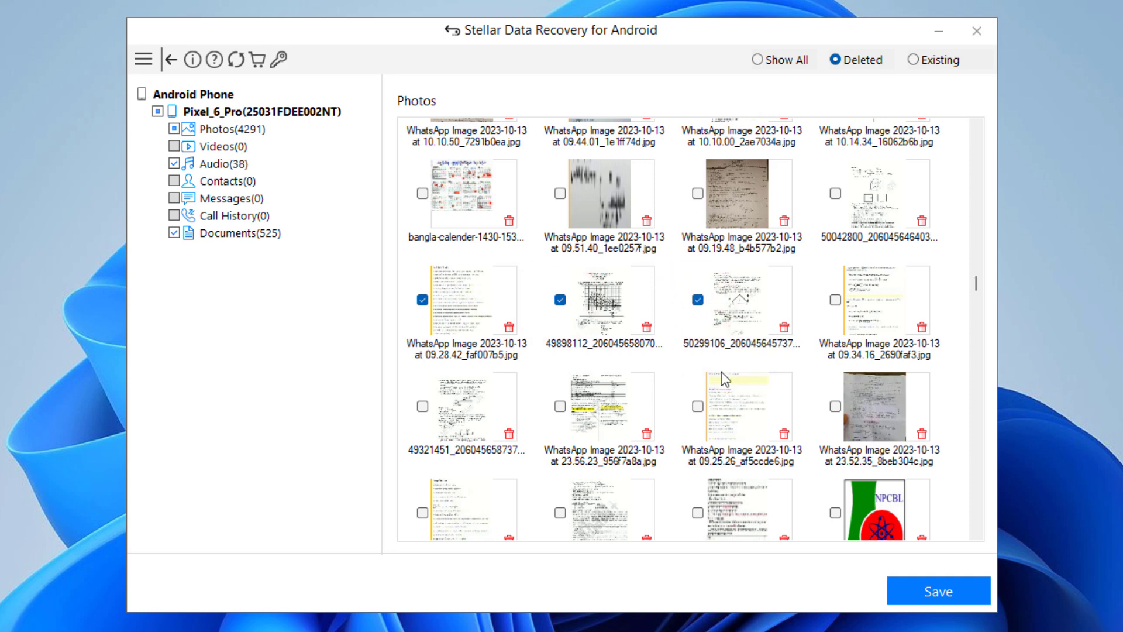
- Exclude Documents and Audio from the selection and save the chosen photos to C:\Users\User\Desktop\, declining the purchase offers
{"action": "left_click", "coordinate": [934, 590]}
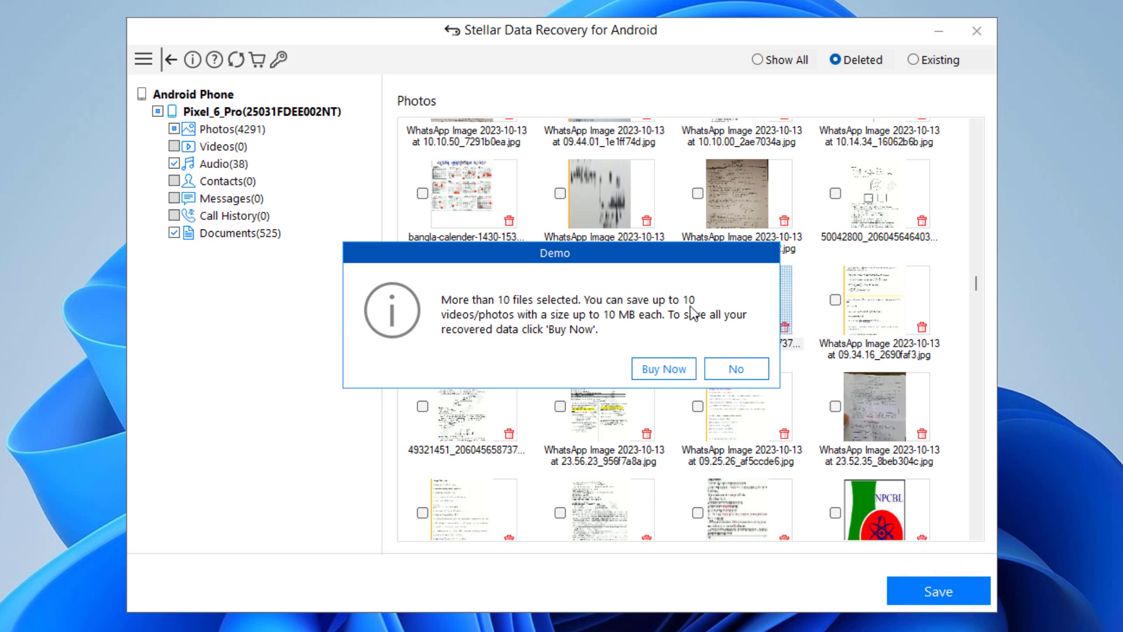
{"action": "left_click", "coordinate": [739, 371]}
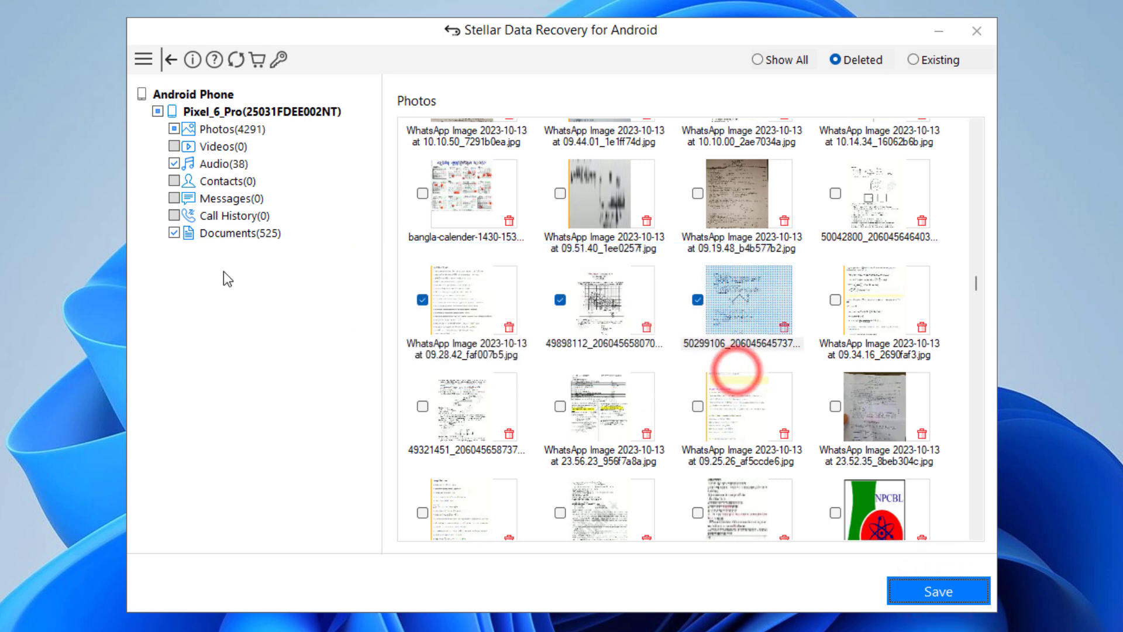
{"action": "left_click", "coordinate": [174, 234]}
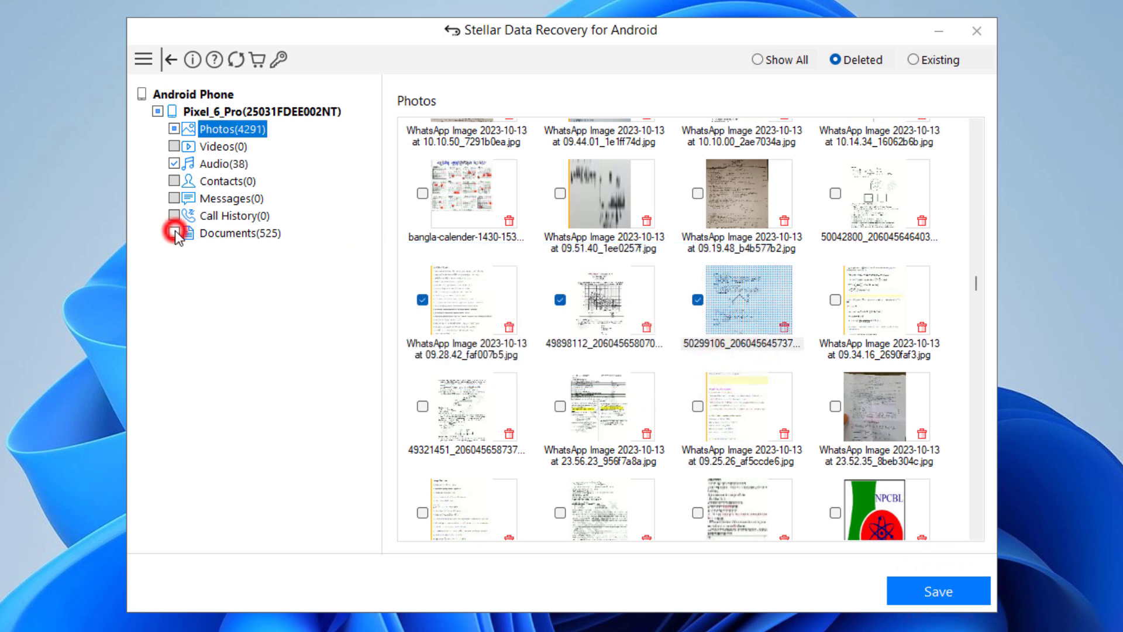
{"action": "left_click", "coordinate": [174, 164]}
{"action": "left_click", "coordinate": [911, 587]}
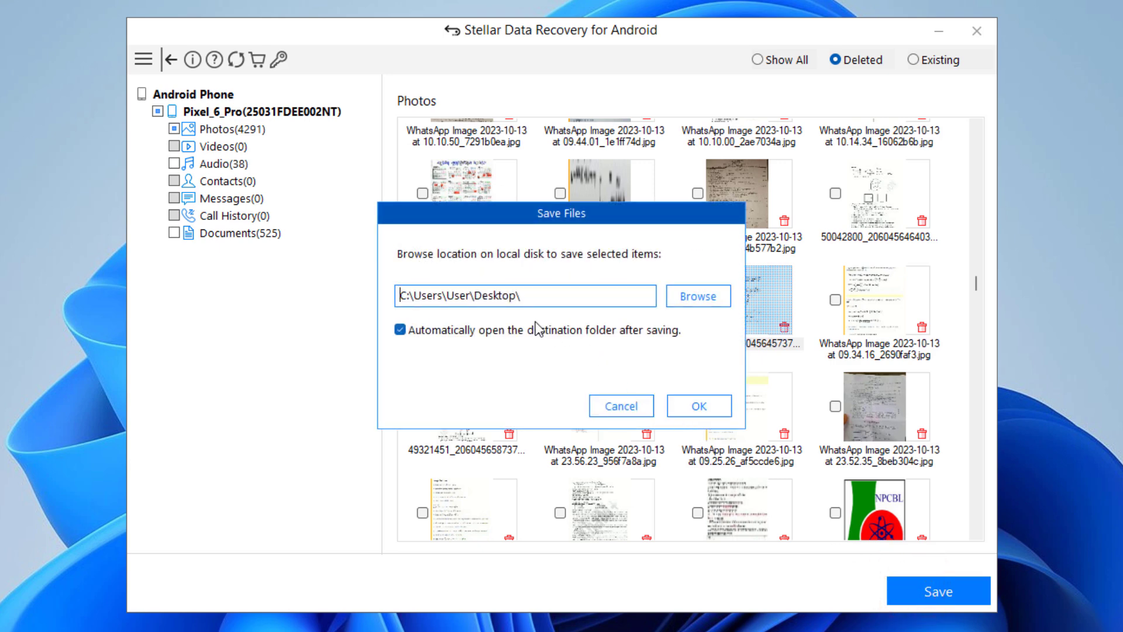
{"action": "left_click", "coordinate": [696, 407]}
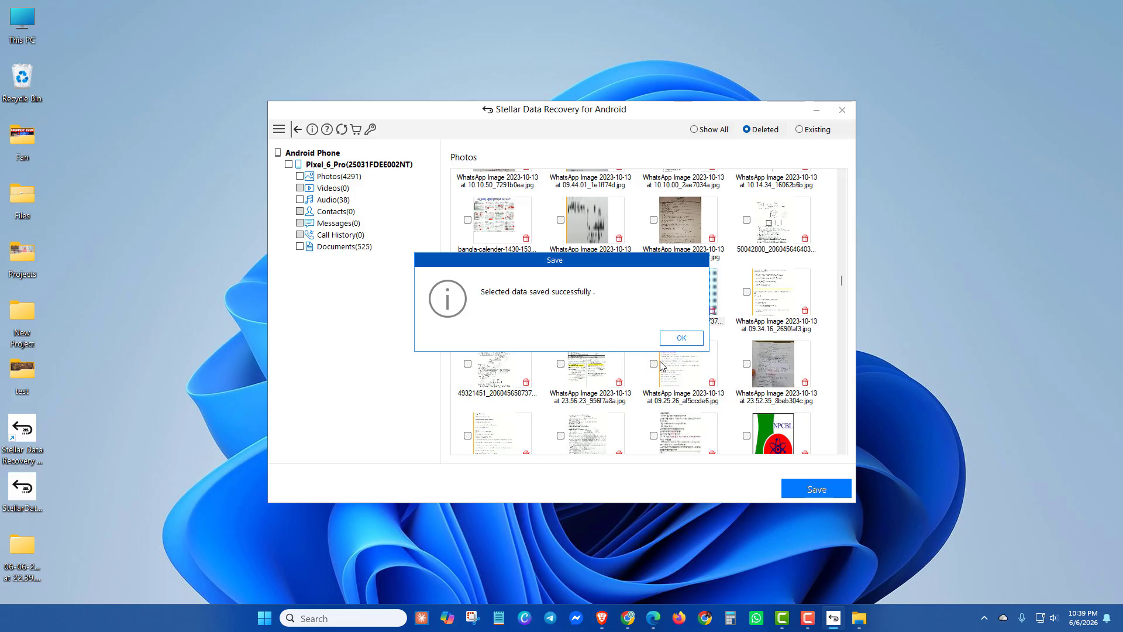
{"action": "left_click", "coordinate": [682, 339]}
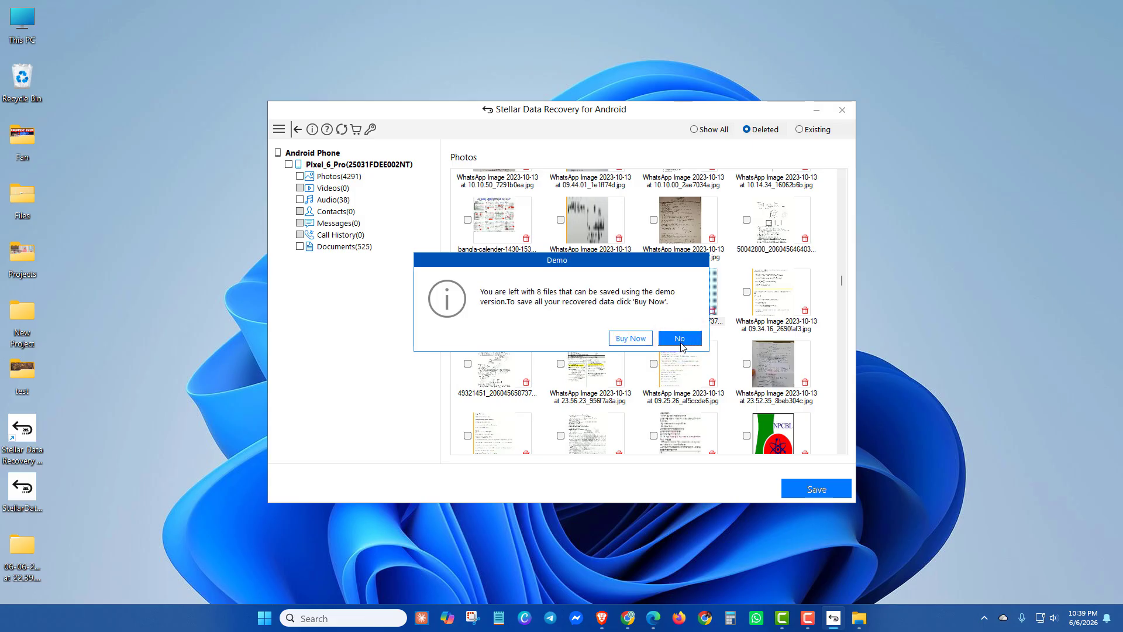
{"action": "left_click", "coordinate": [680, 338]}
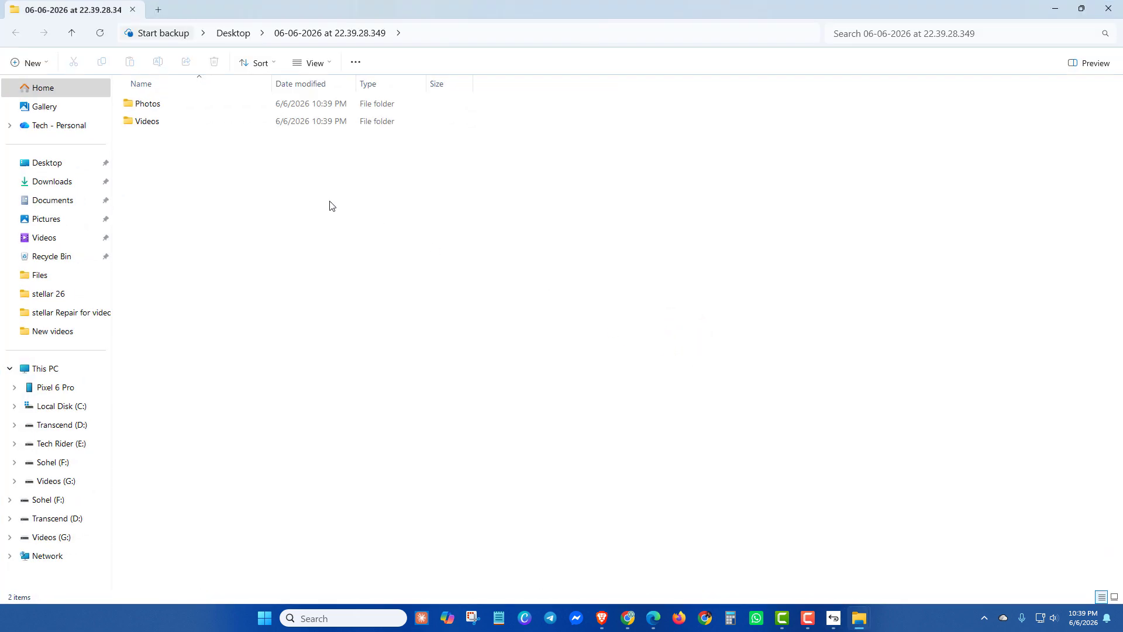
- Open the recovered Photos folder and inspect the saved image whose file name starts with 49898112
{"action": "double_click", "coordinate": [152, 107]}
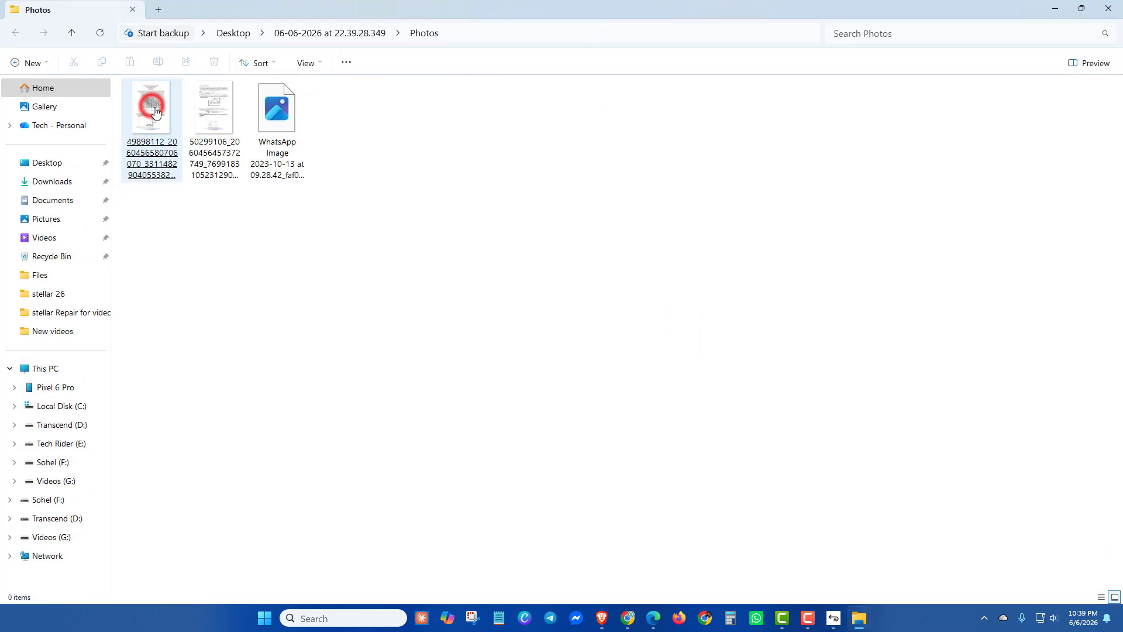
{"action": "double_click", "coordinate": [141, 125]}
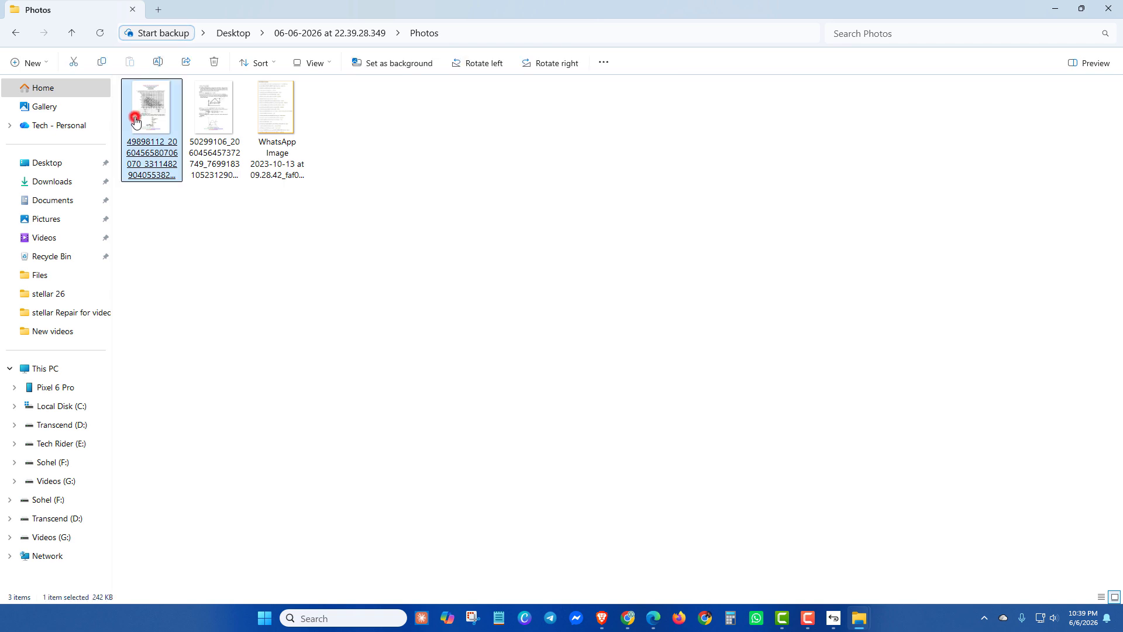
{"action": "scroll", "coordinate": [479, 282], "scroll_direction": "up", "scroll_amount": 2}
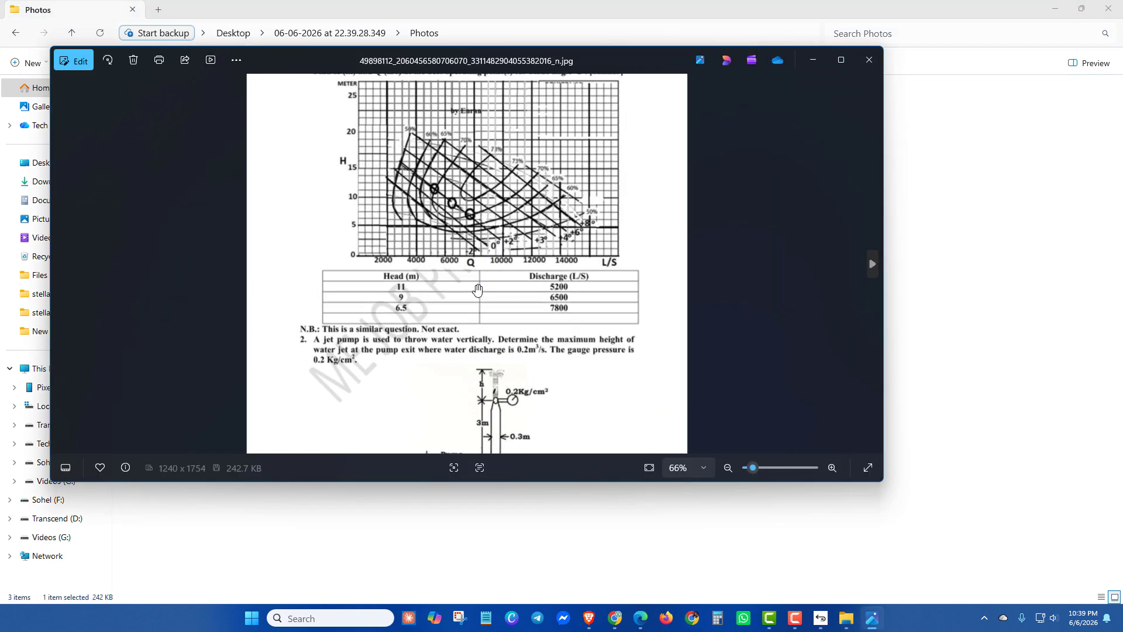
{"action": "scroll", "coordinate": [480, 282], "scroll_direction": "down", "scroll_amount": 2}
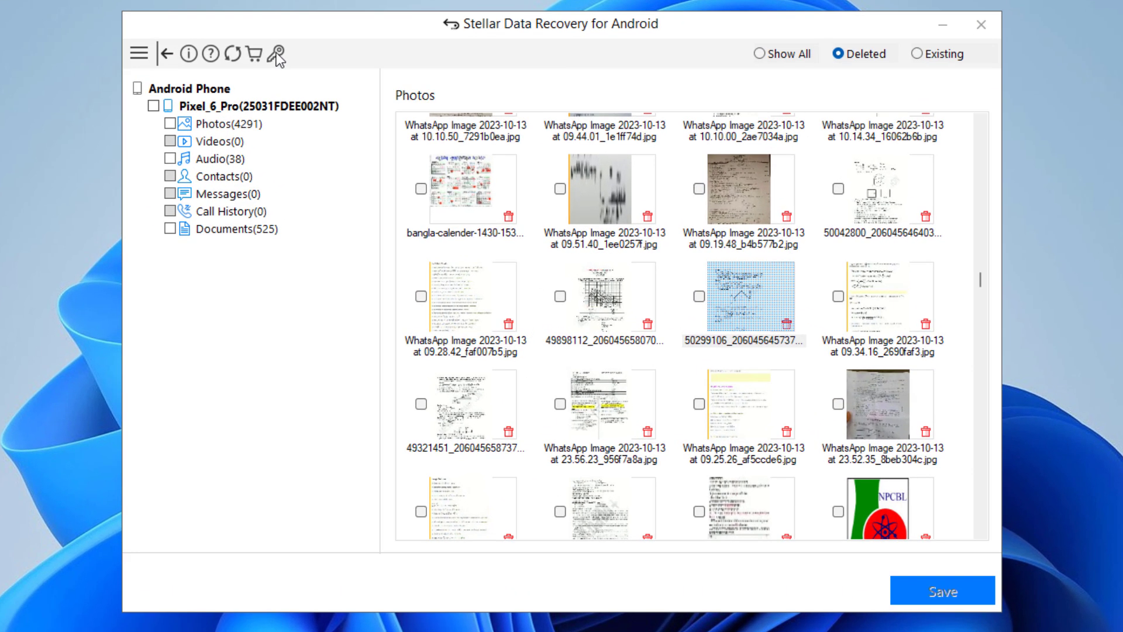
- Activate the full version of Stellar Data Recovery for Android by pasting the activation key
{"action": "left_click", "coordinate": [277, 53]}
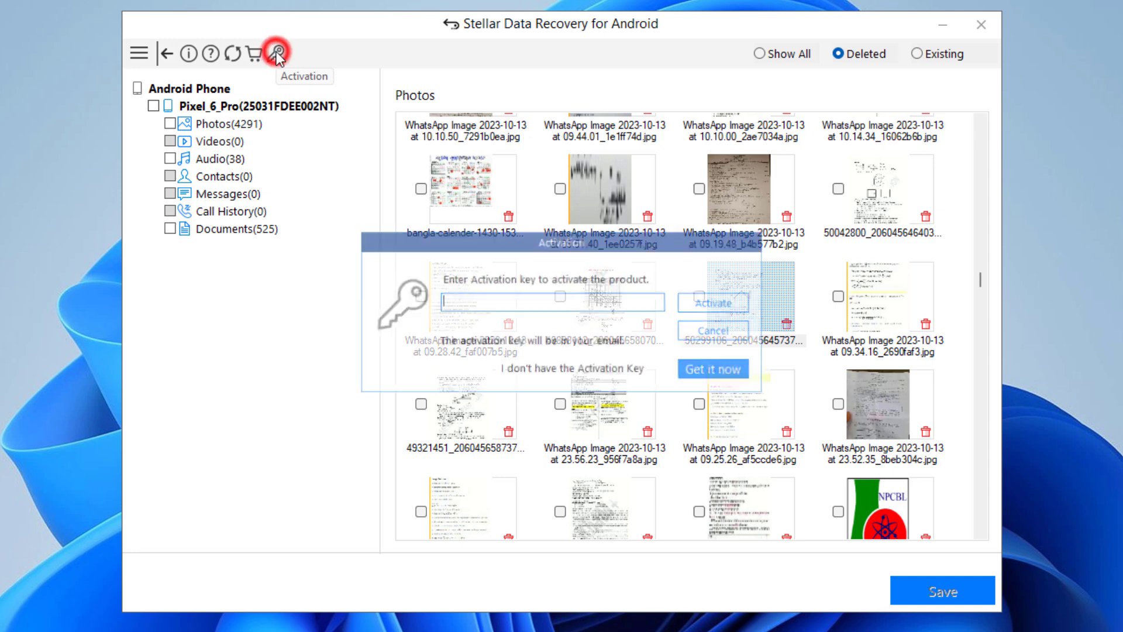
{"action": "left_click", "coordinate": [471, 298]}
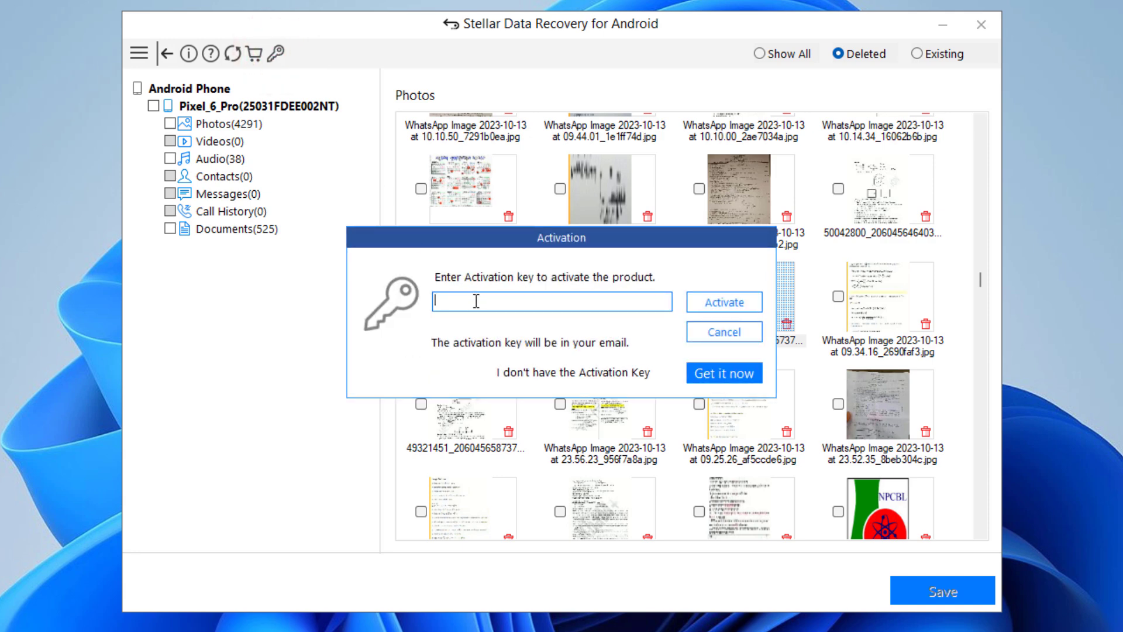
{"action": "key", "text": "ctrl+v"}
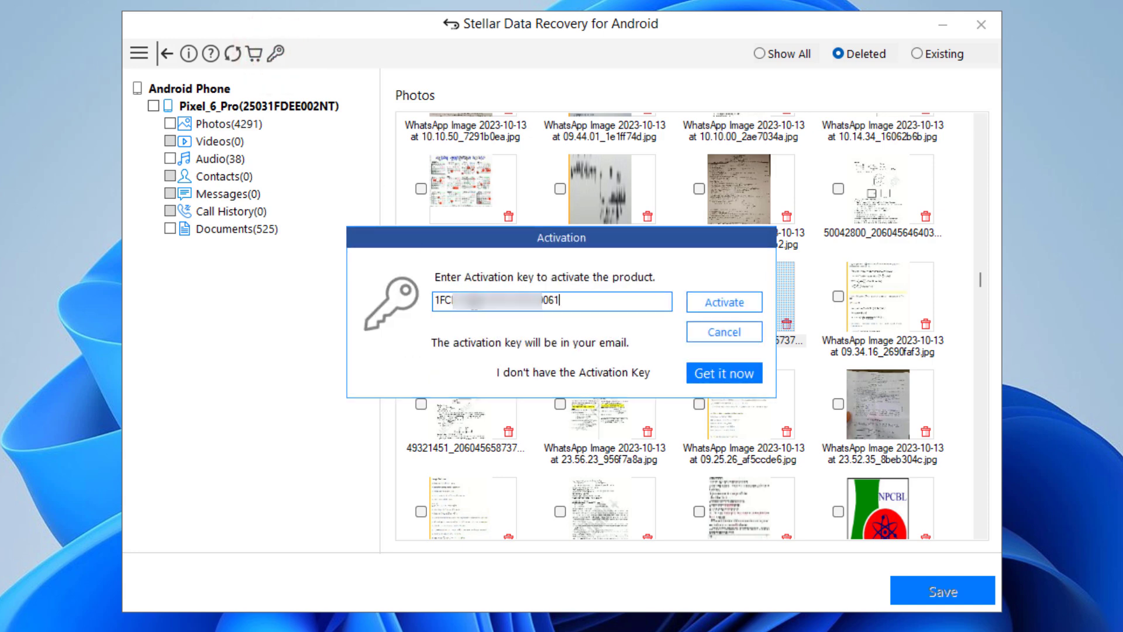
{"action": "left_click", "coordinate": [711, 303]}
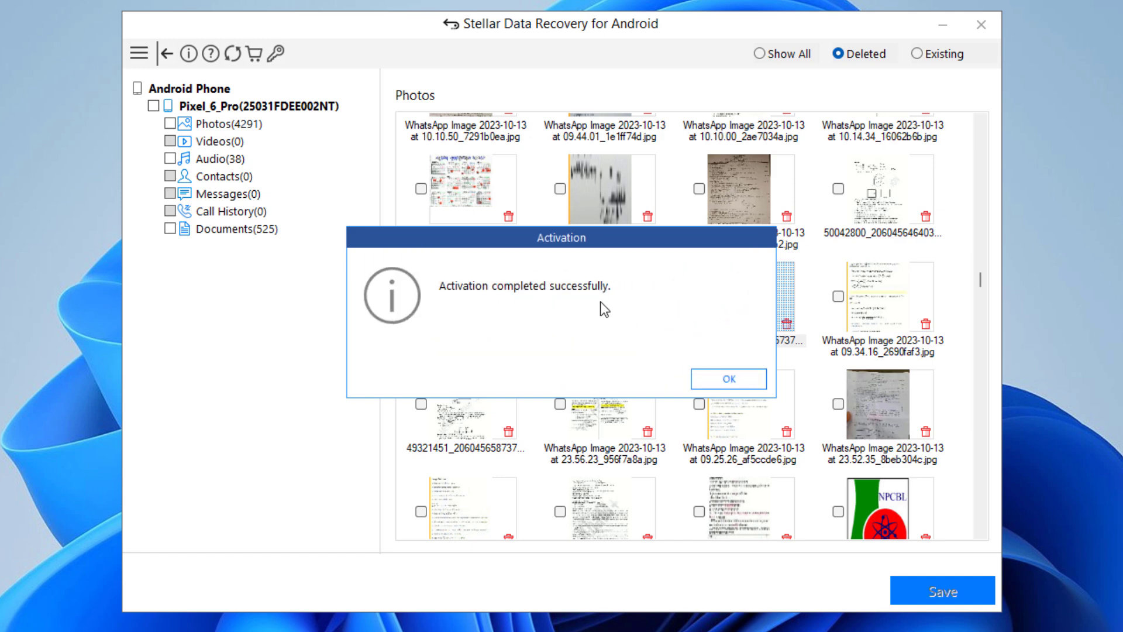
{"action": "left_click", "coordinate": [711, 379]}
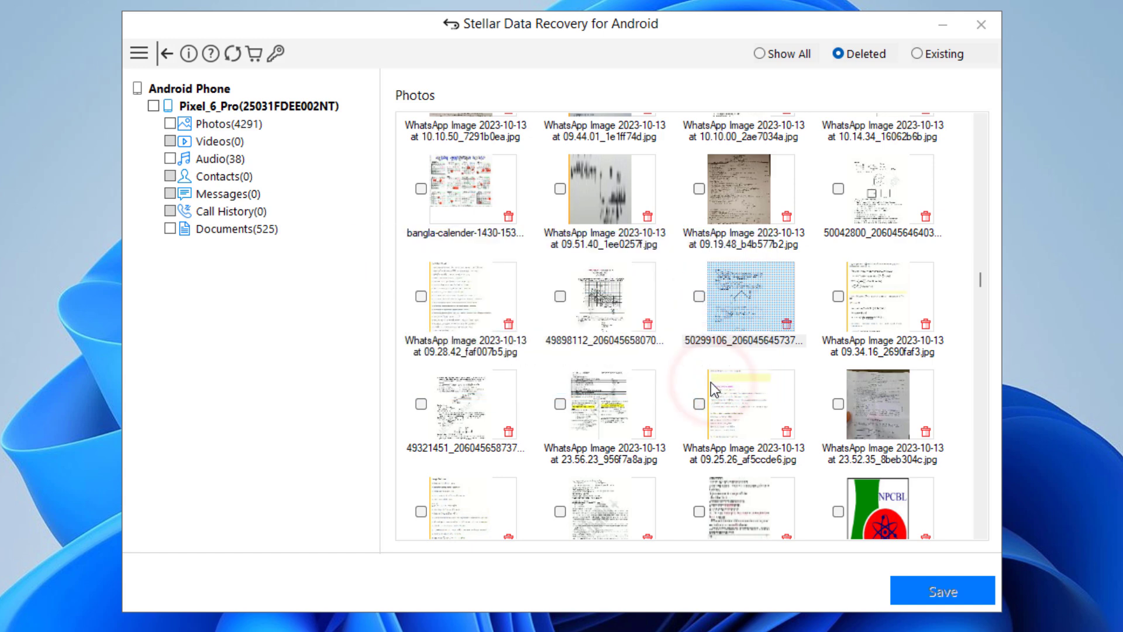